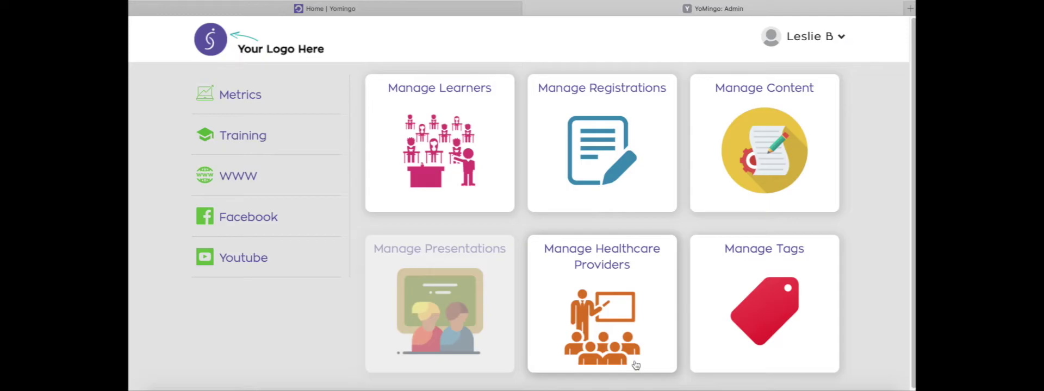
Add a new tag named Arlington in Manage Tags.
click(777, 276)
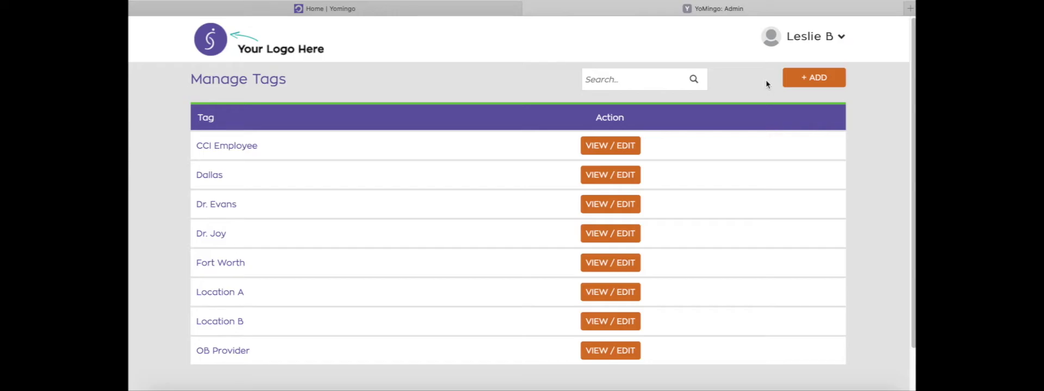
click(814, 78)
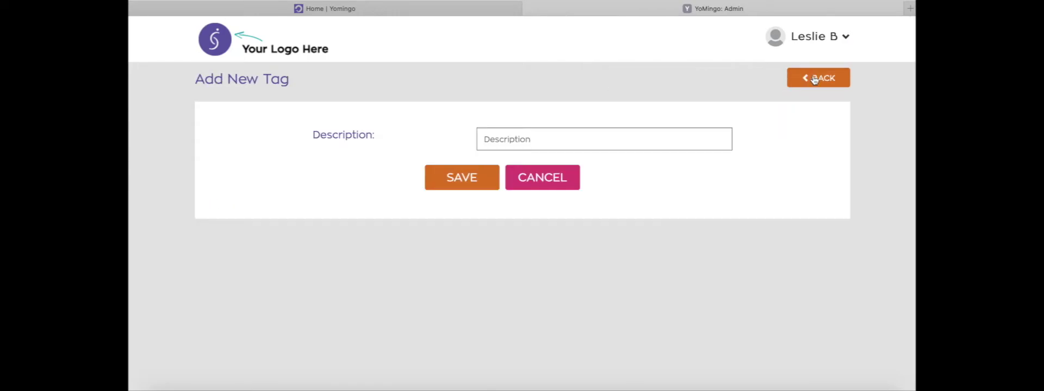
click(523, 136)
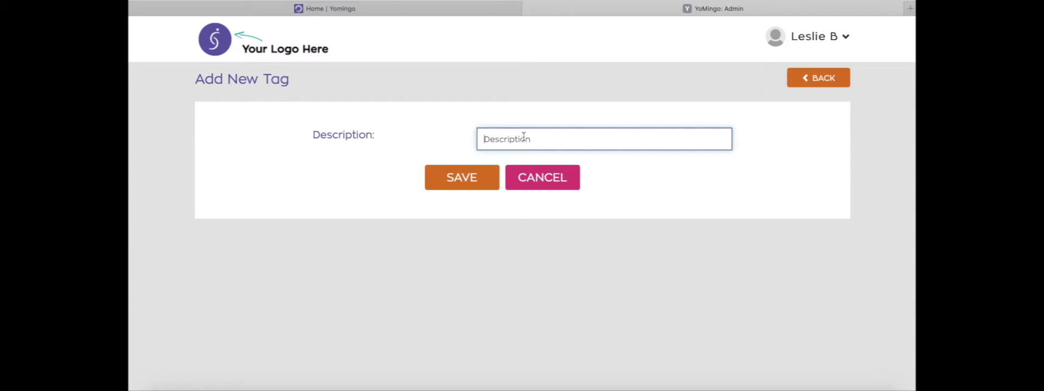
text(Arlington)
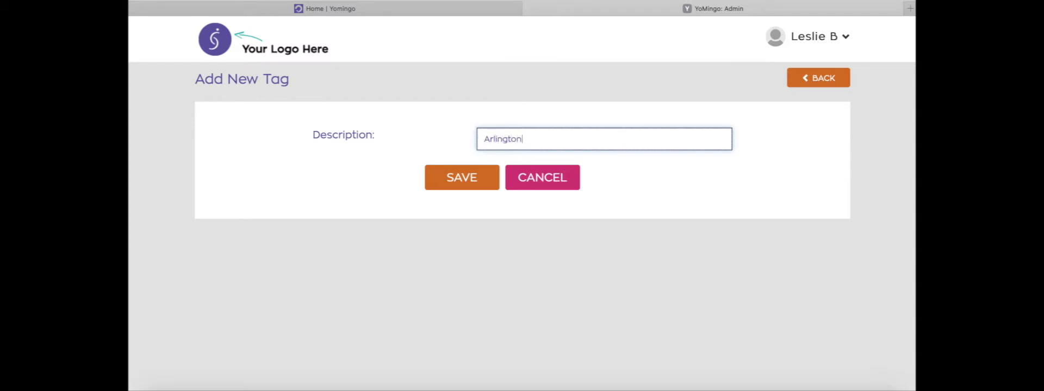
click(472, 180)
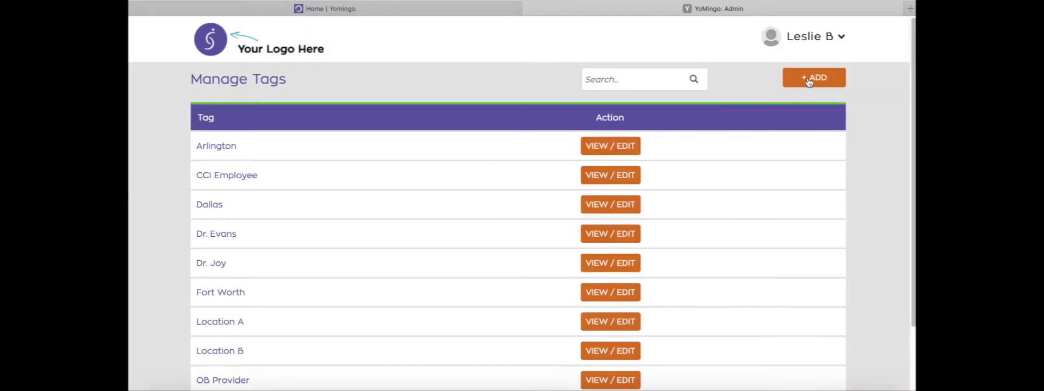
Add a second new tag named Denton.
click(812, 80)
click(539, 138)
text(Denton)
click(462, 178)
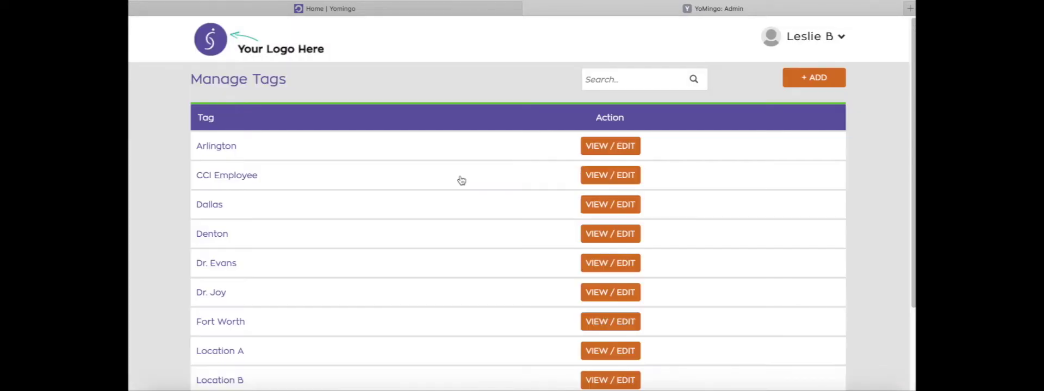
Save a Dr. Johnson tag and check it is listed between Dr. Evans and Dr. Joy.
scroll(174, 262, down, 2)
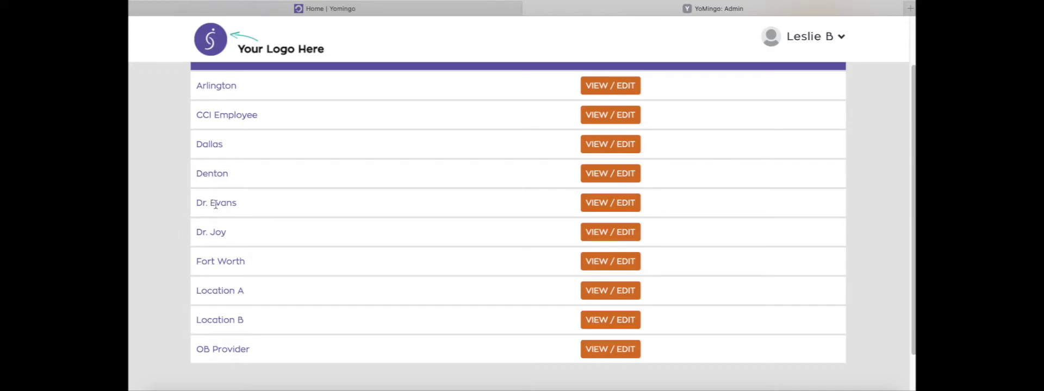
scroll(177, 209, up, 1)
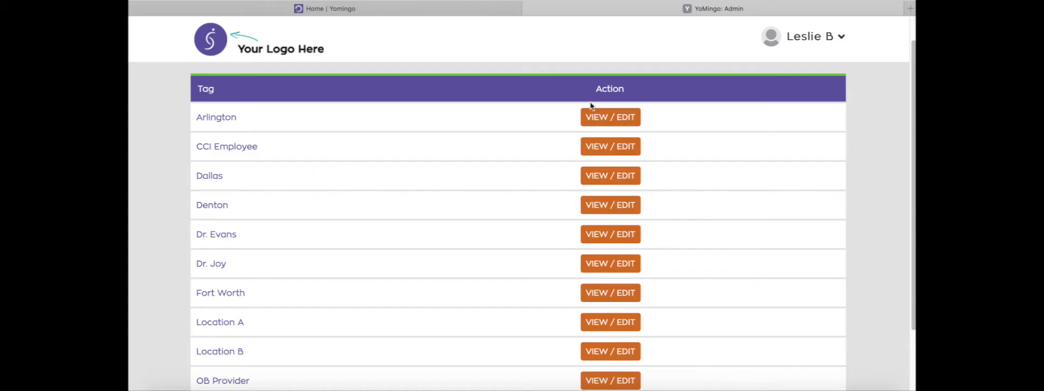
scroll(652, 103, up, 1)
click(822, 79)
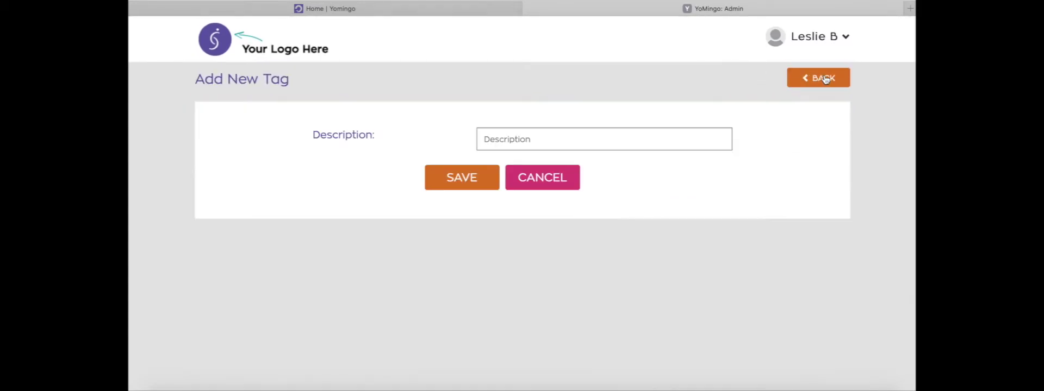
click(556, 144)
text(Dr. Johnson)
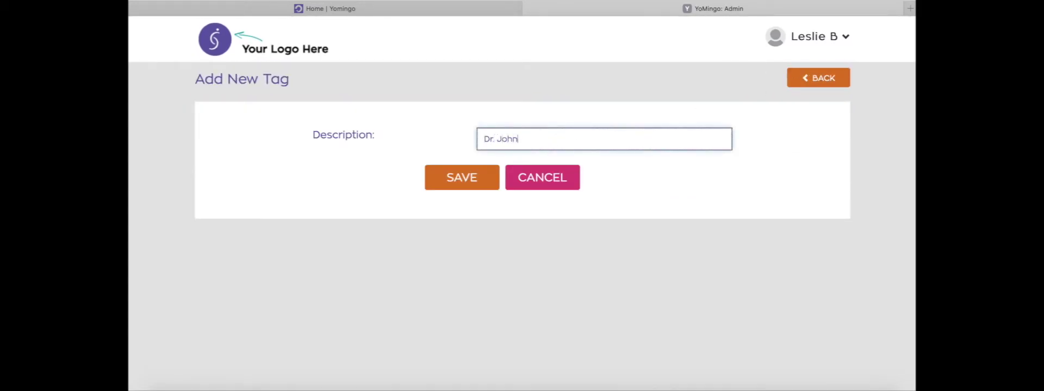
click(466, 181)
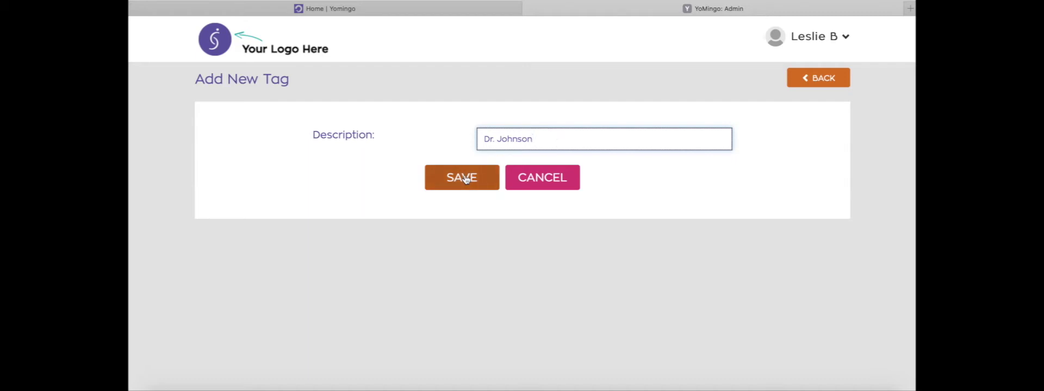
scroll(268, 205, down, 3)
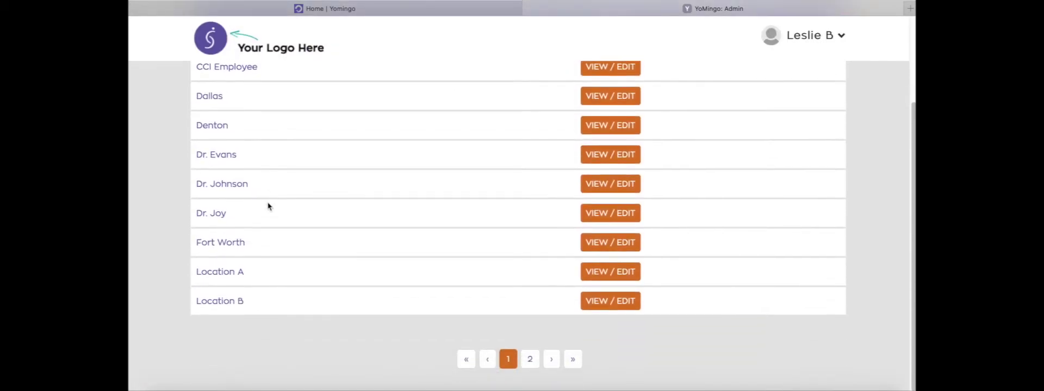
scroll(268, 206, up, 3)
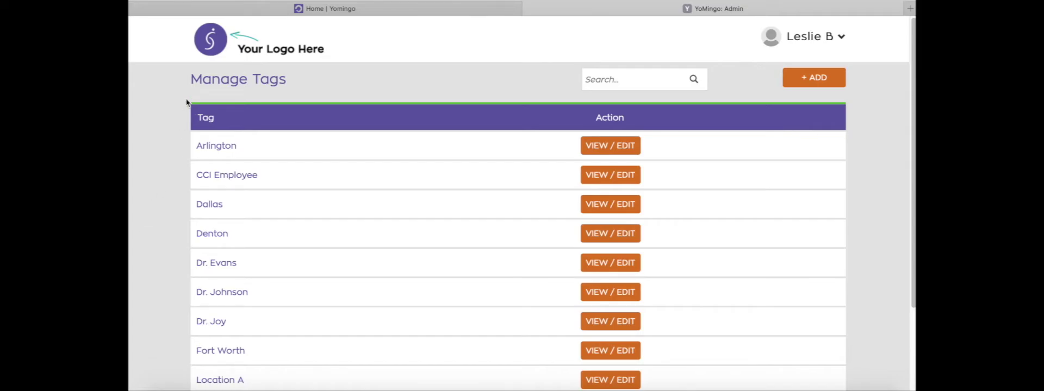
Find the learner by searching 'les' in Manage Learners and open the record for editing.
click(215, 45)
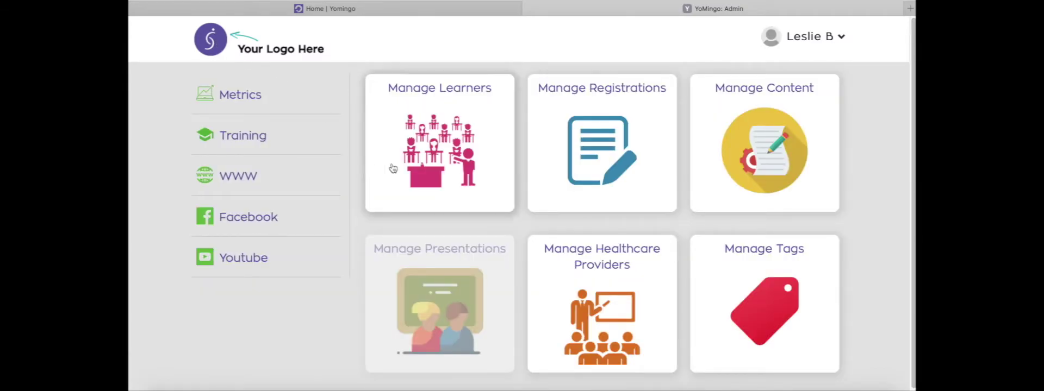
click(418, 165)
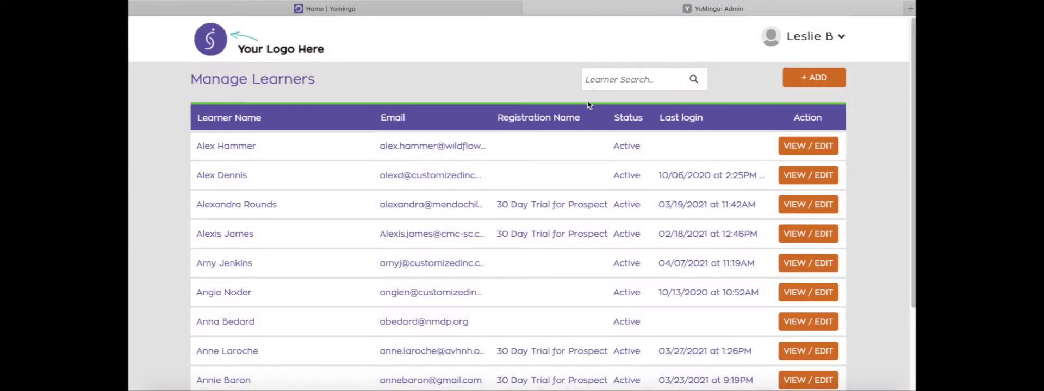
click(625, 79)
text(les)
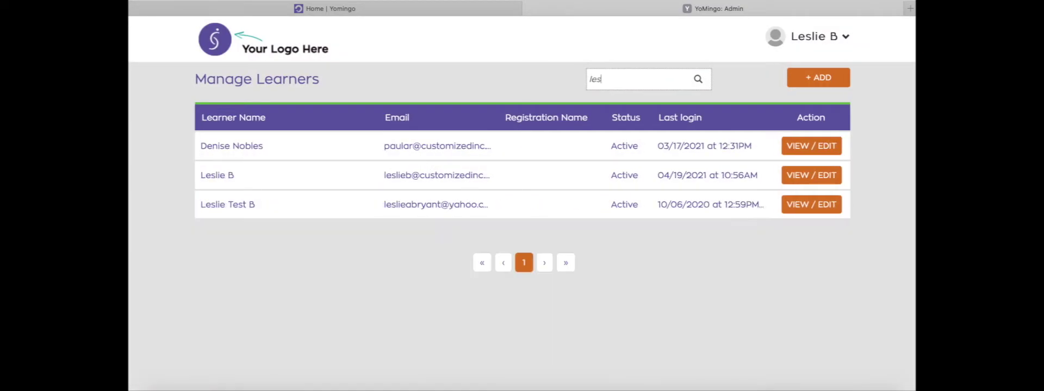
click(791, 175)
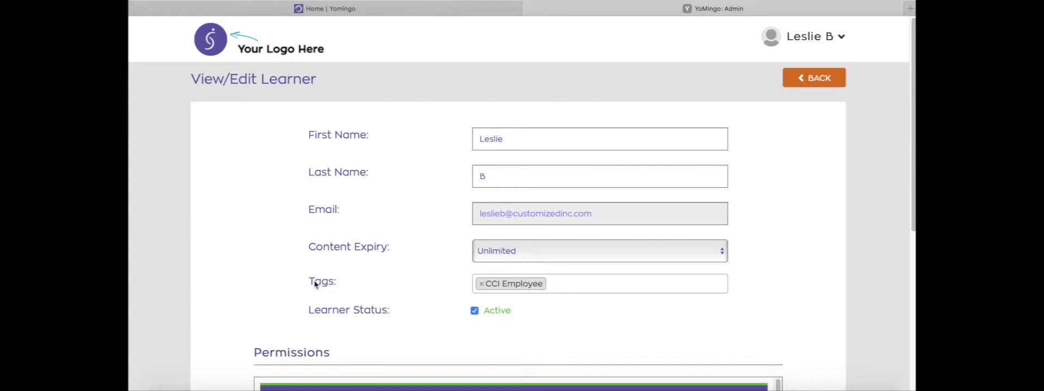
Add the Dr. Johnson tag to the learner and remove Dallas.
click(566, 282)
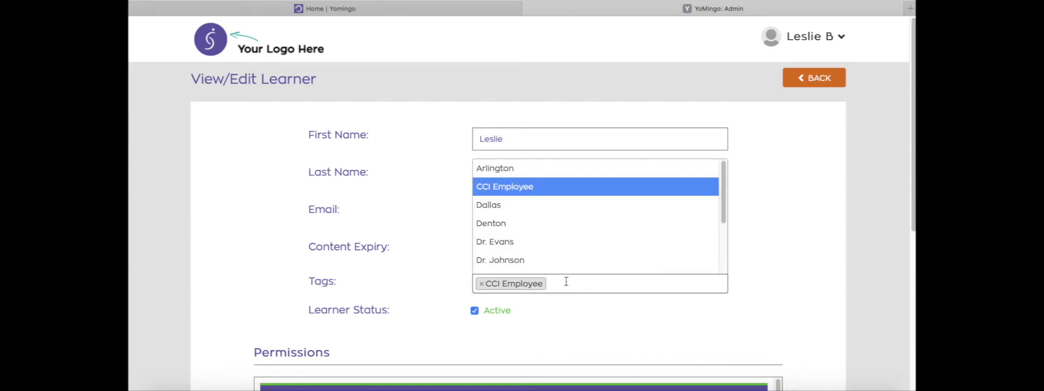
click(541, 209)
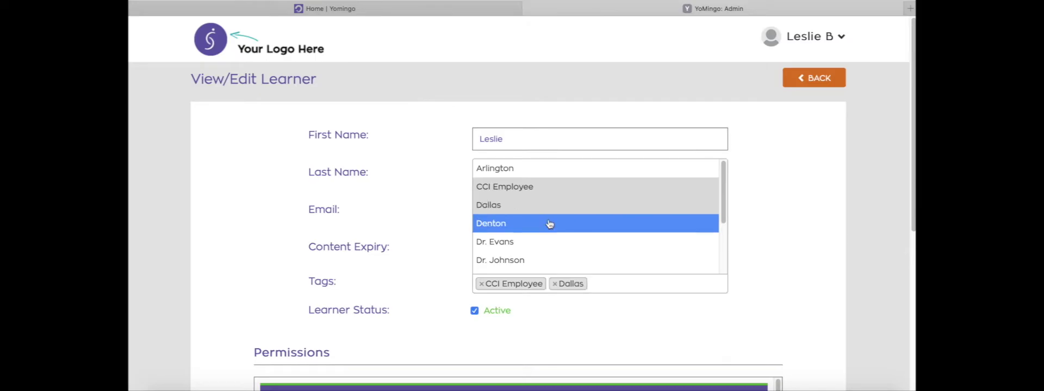
click(630, 284)
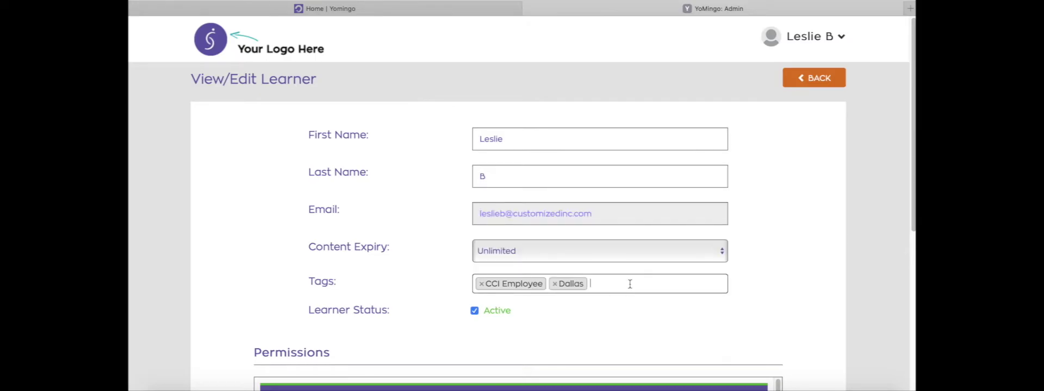
text(Dr)
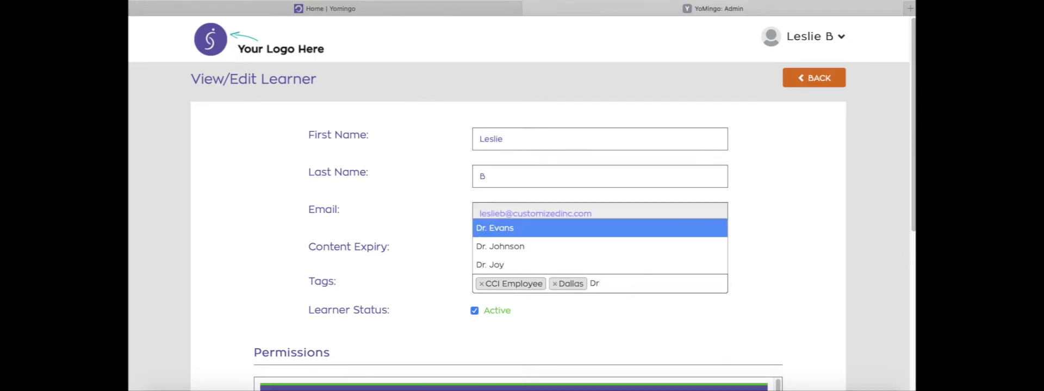
click(573, 251)
click(705, 288)
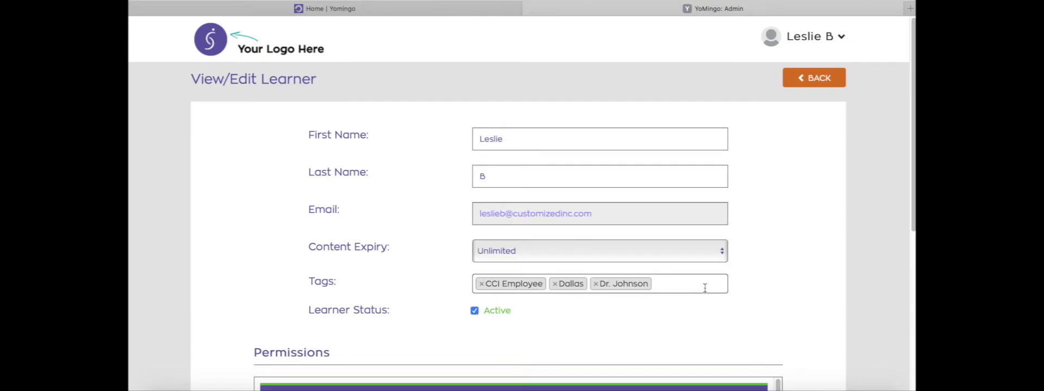
click(555, 284)
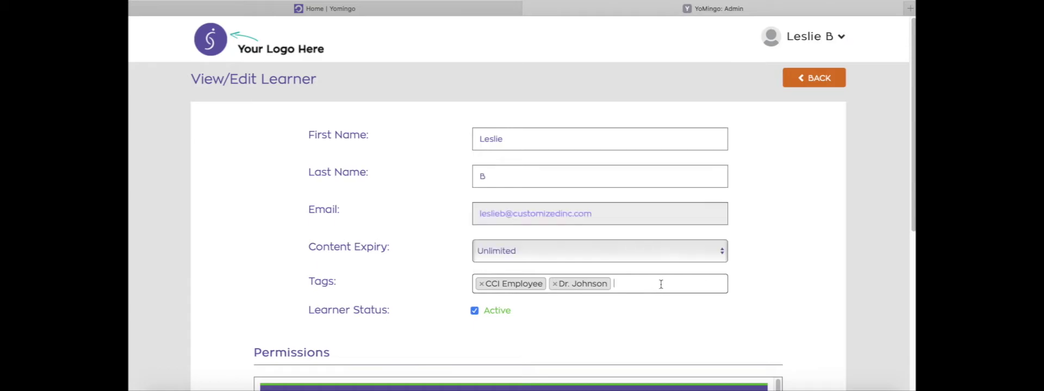
Add the Fort Worth tag and save the learner.
text(fort)
click(602, 266)
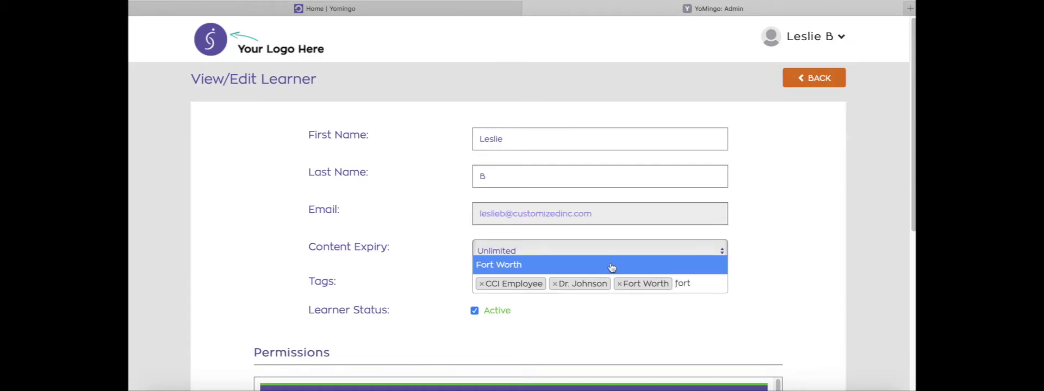
scroll(836, 283, down, 3)
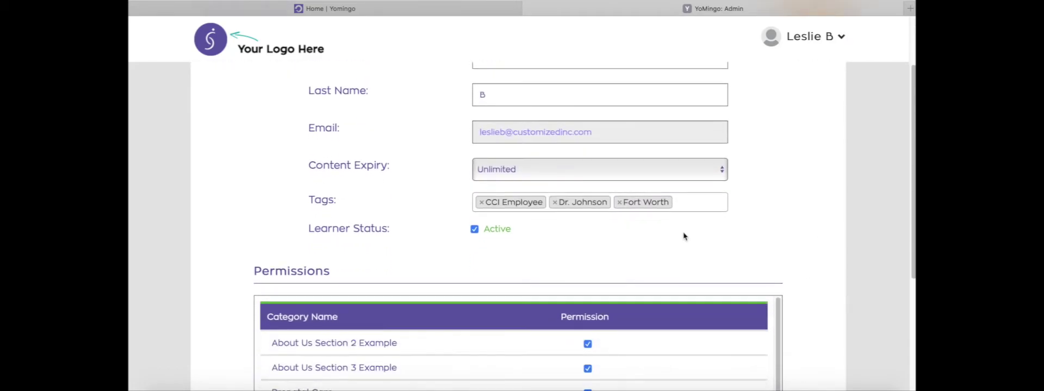
scroll(221, 296, down, 3)
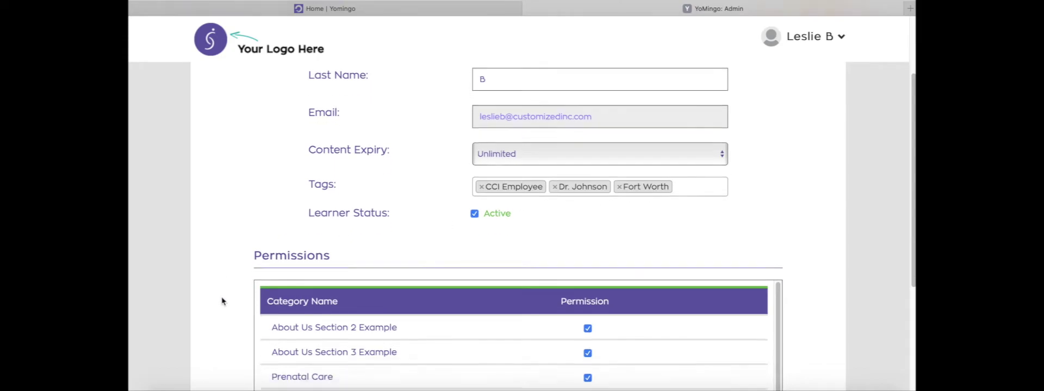
scroll(221, 300, down, 3)
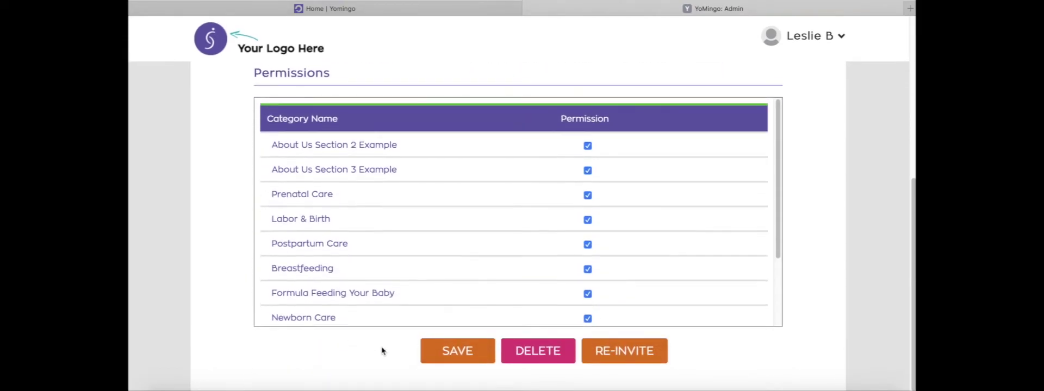
click(475, 357)
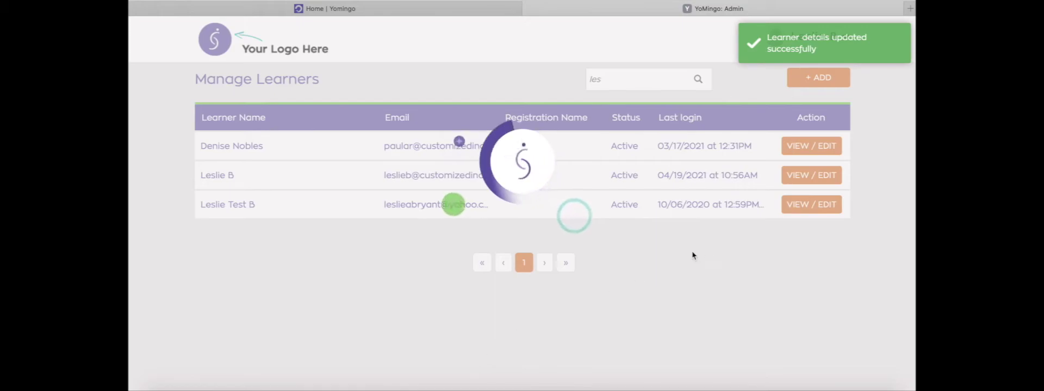
Reopen the learner and save the account's category permission settings.
click(807, 176)
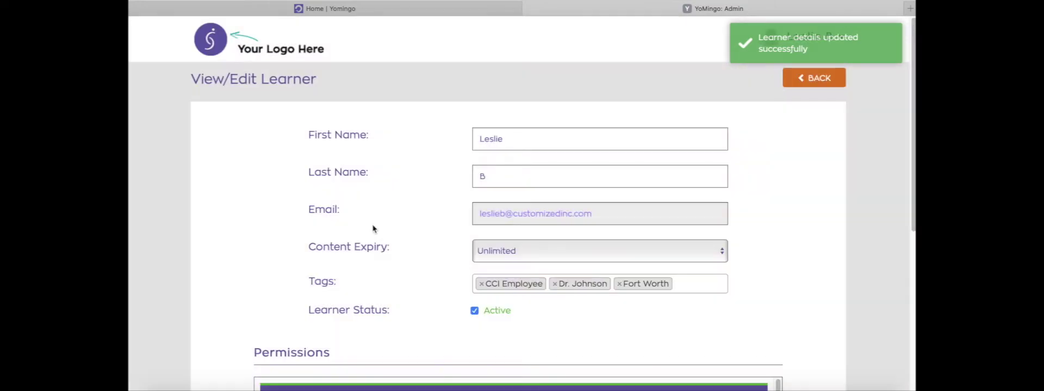
scroll(247, 303, down, 5)
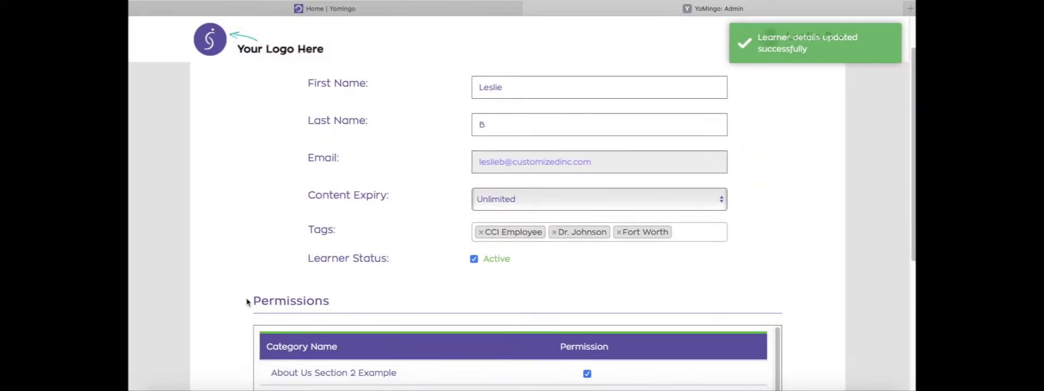
scroll(246, 302, down, 3)
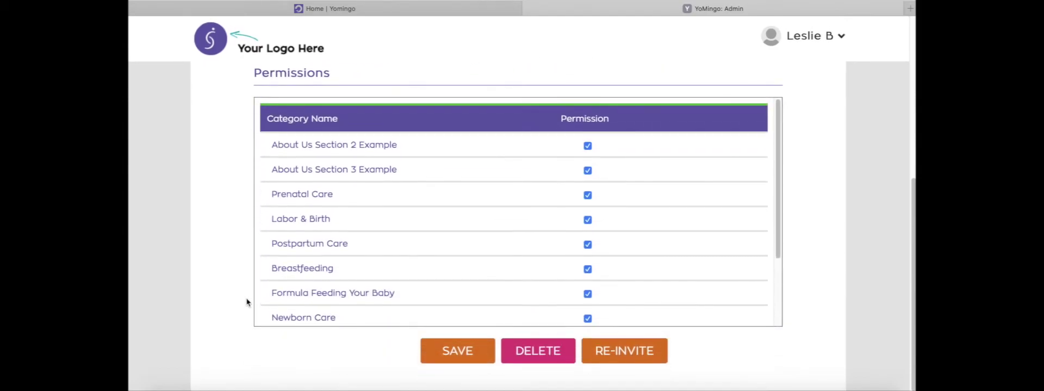
click(474, 355)
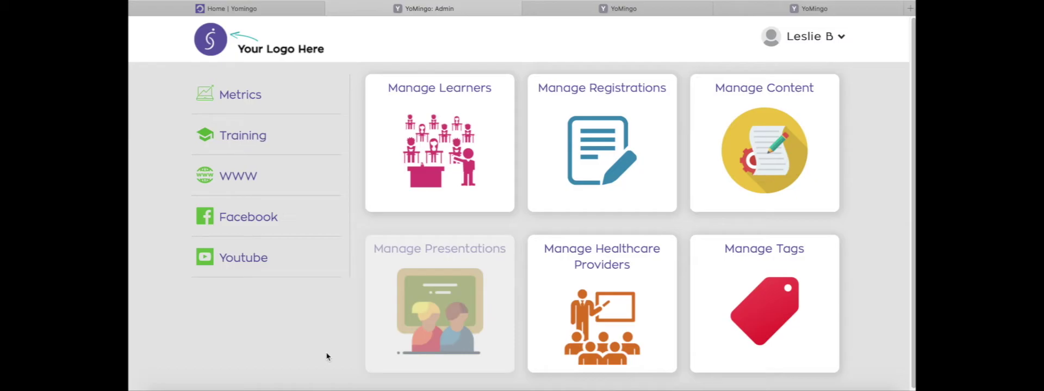
Preview the 30 Day Trial registration's public sign-up form, then return to the admin tab.
click(586, 156)
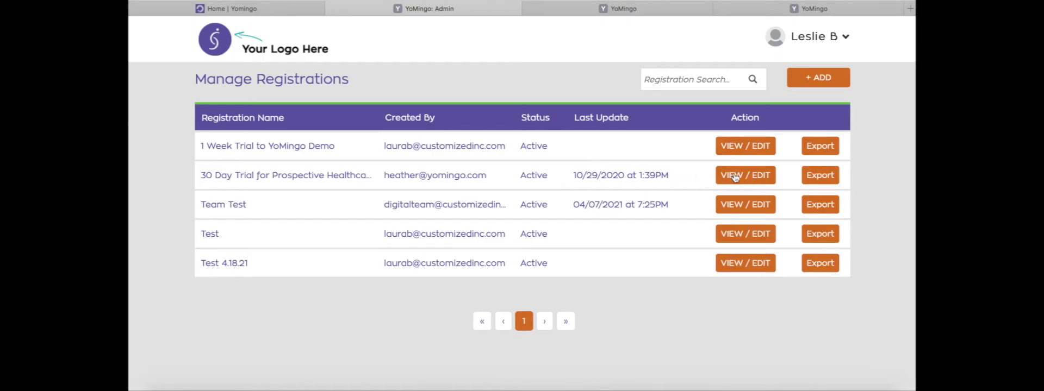
click(736, 177)
click(590, 171)
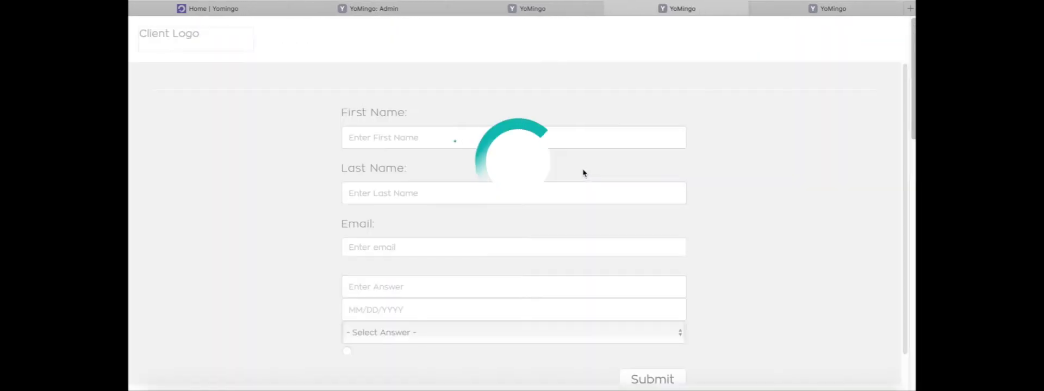
scroll(294, 225, down, 1)
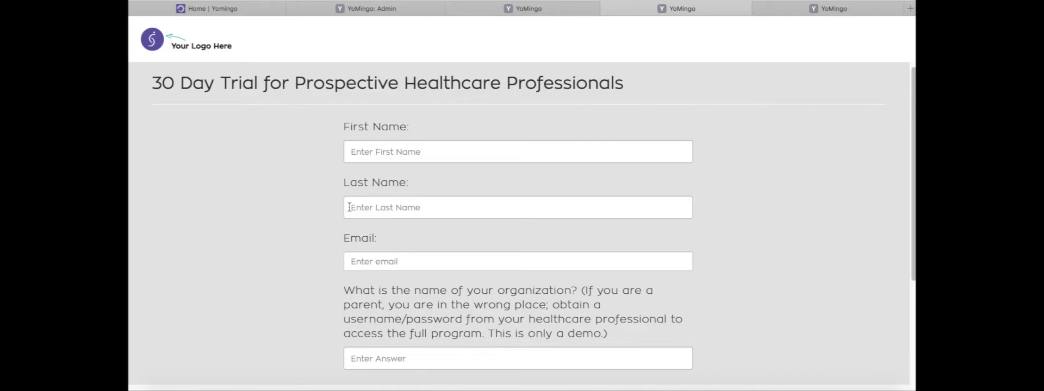
scroll(346, 258, down, 5)
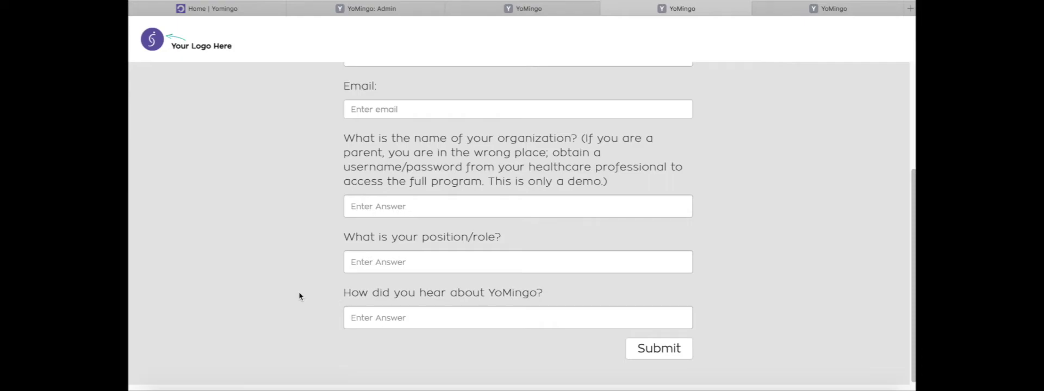
scroll(299, 296, up, 5)
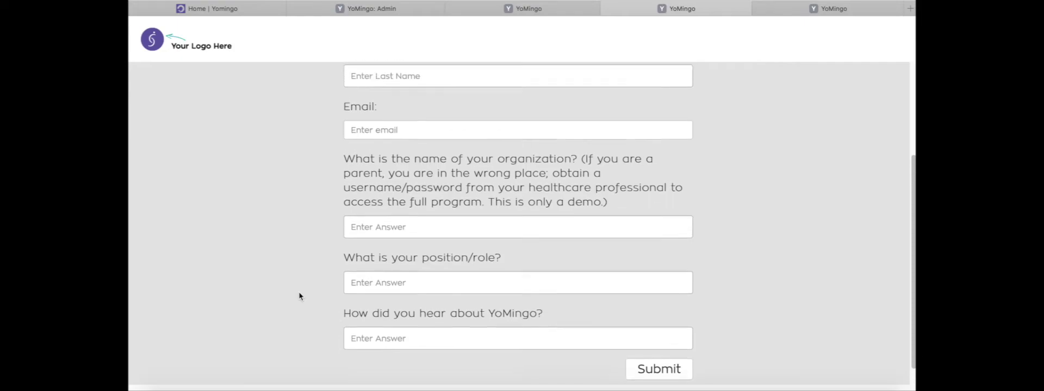
click(364, 6)
Start a new registration named Testing Tags.
click(818, 79)
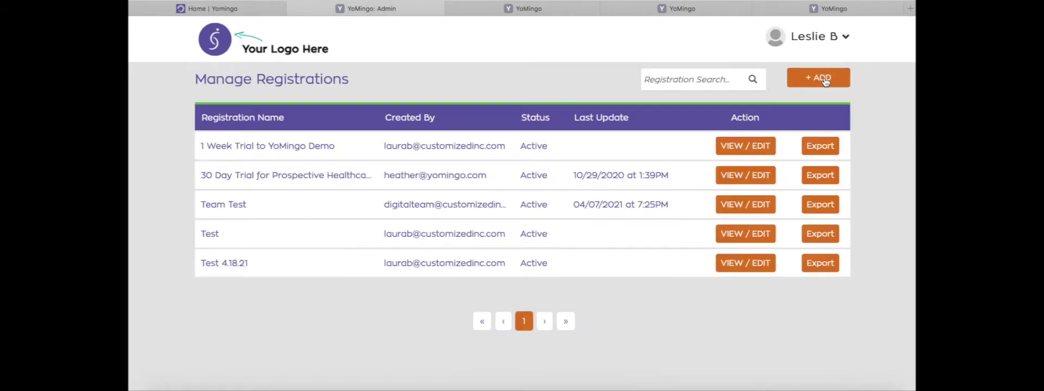
click(802, 81)
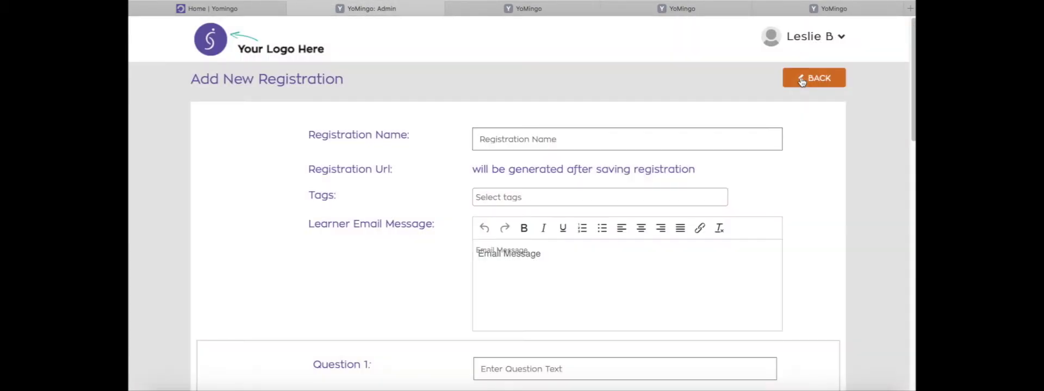
click(510, 135)
text(Testing Tags)
Tag the registration Dallas and set its learner email message to 'Test email message'.
scroll(413, 205, down, 2)
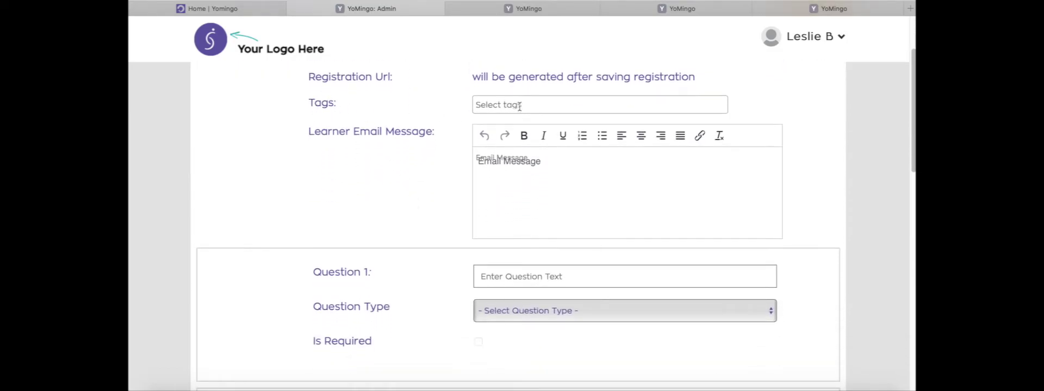
click(520, 106)
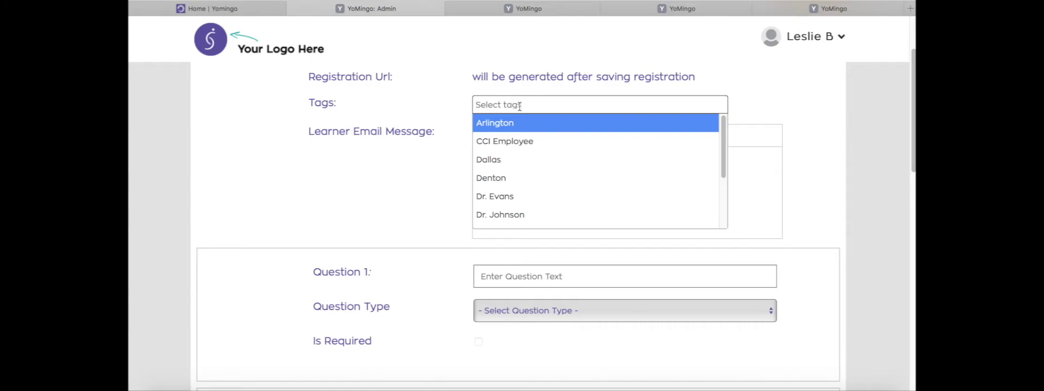
click(492, 159)
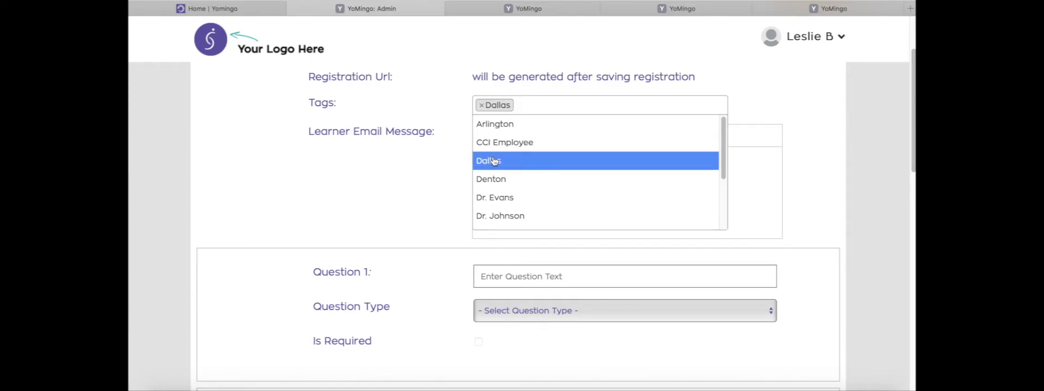
click(404, 197)
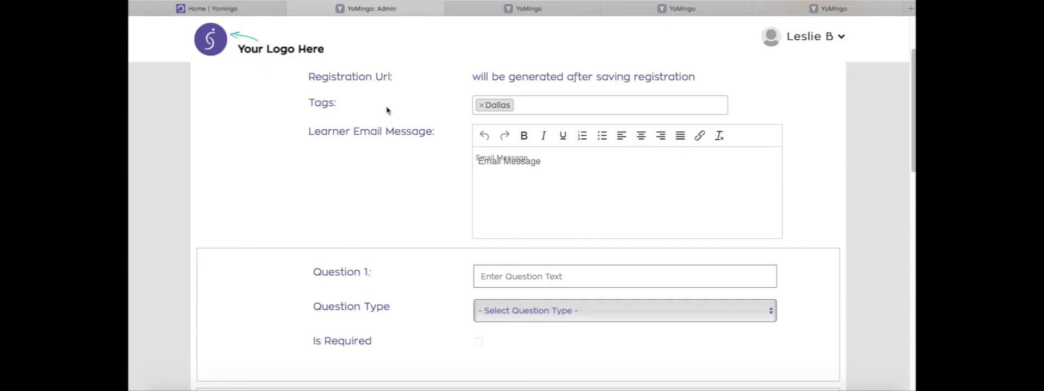
click(529, 192)
text(Test email)
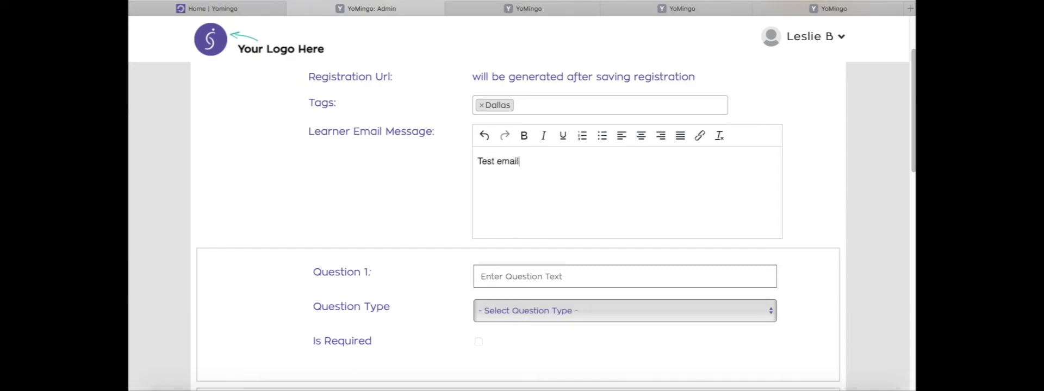
text( message)
scroll(410, 243, up, 1)
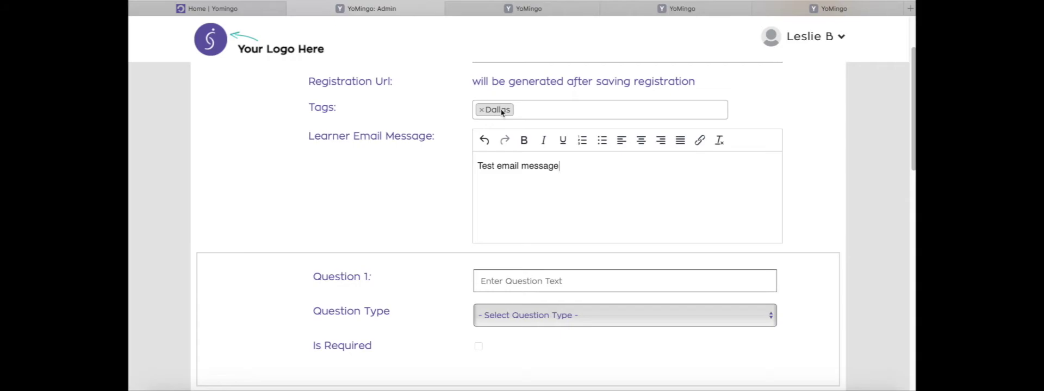
Enter 'Who is your provider' as the text of Question 1.
scroll(353, 215, down, 1)
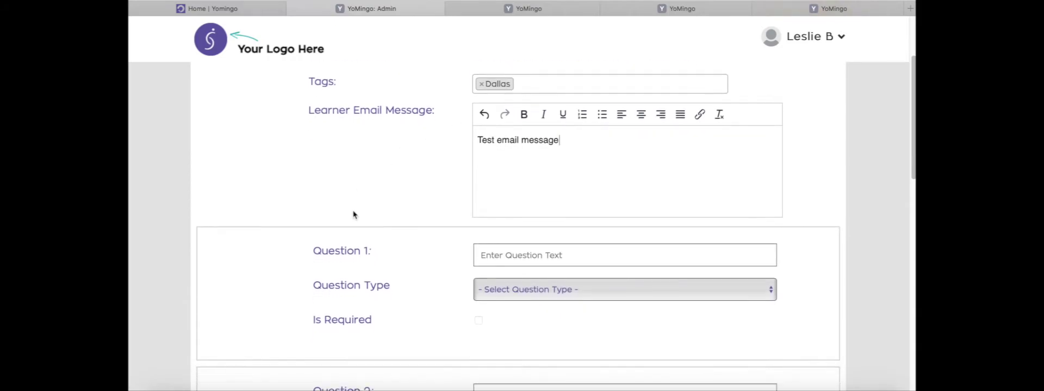
scroll(354, 215, down, 1)
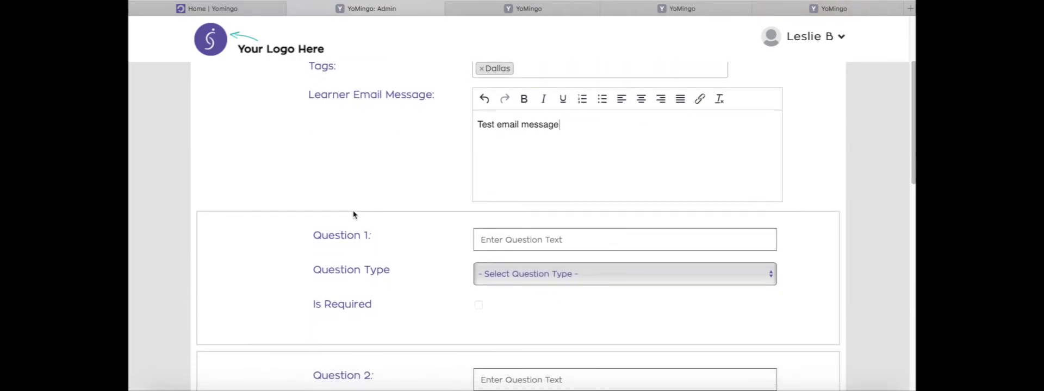
scroll(354, 215, down, 2)
scroll(353, 215, down, 1)
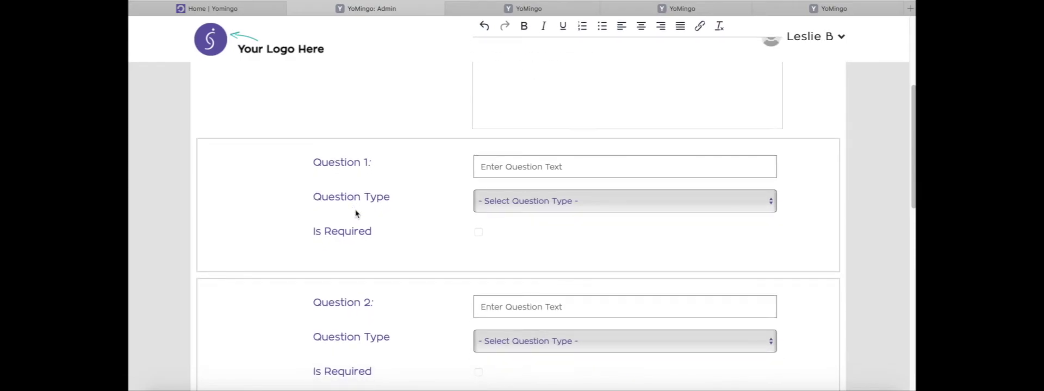
click(507, 166)
text(W)
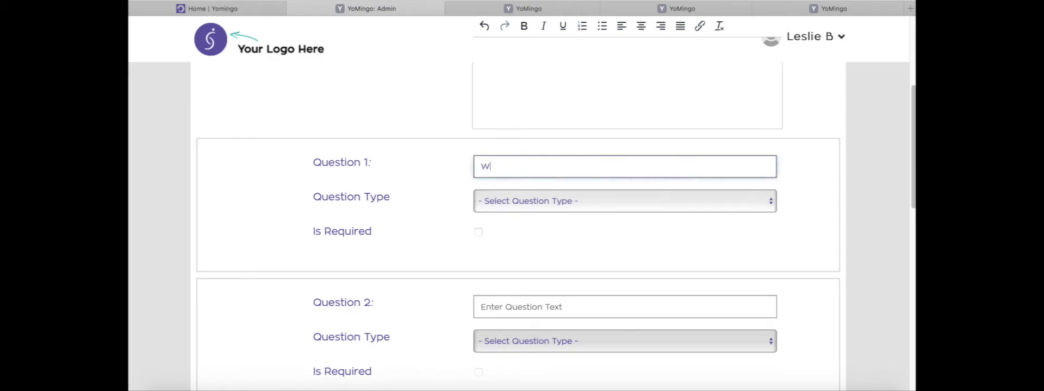
text(ho is your provider?)
Make Question 1 a DropDown and add a Dr. Johnson option tagged Dr. Johnson.
click(502, 203)
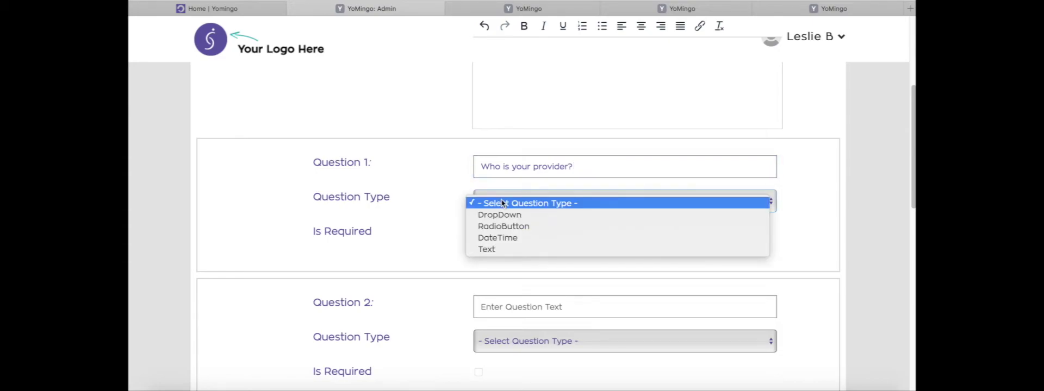
click(498, 216)
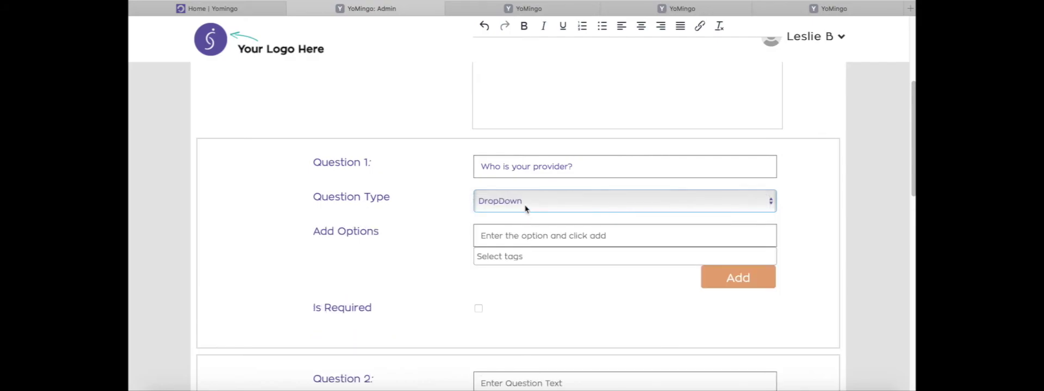
click(517, 235)
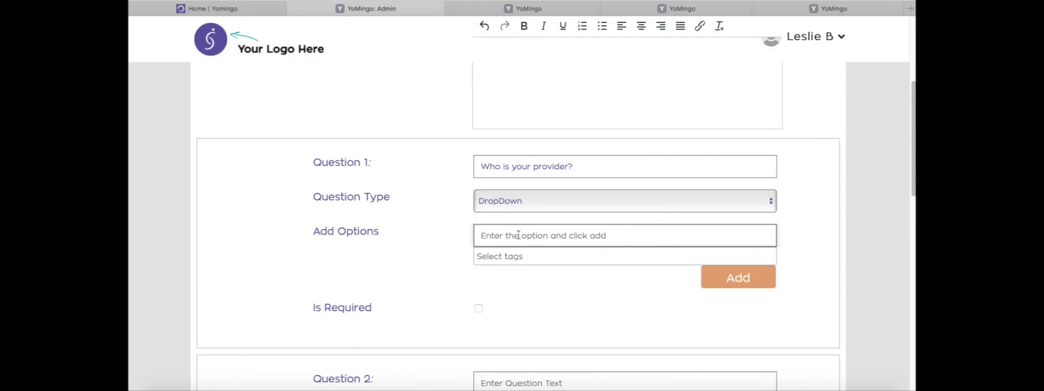
text(Dr. Johnson)
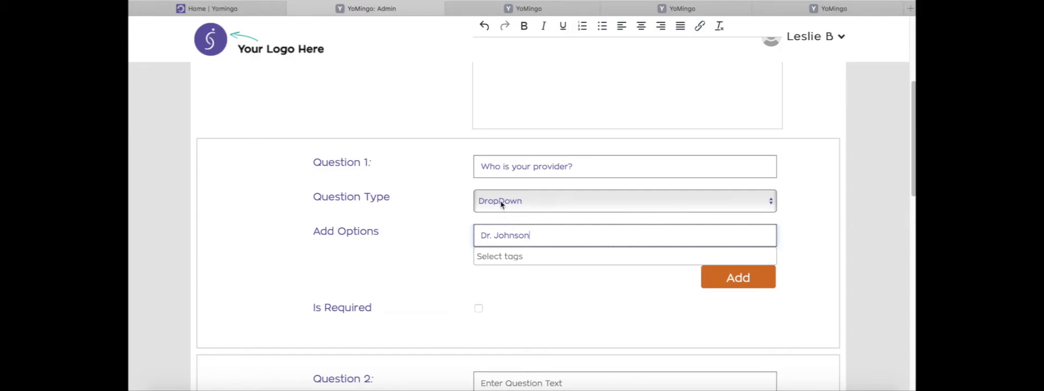
click(493, 257)
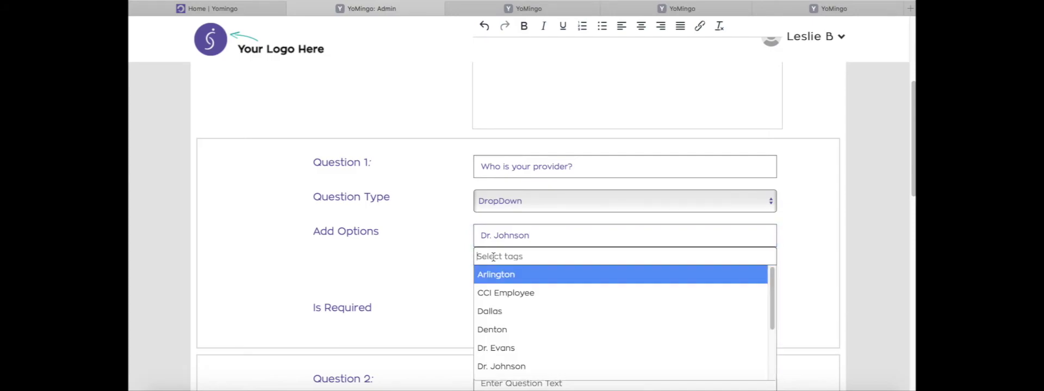
click(500, 366)
click(411, 258)
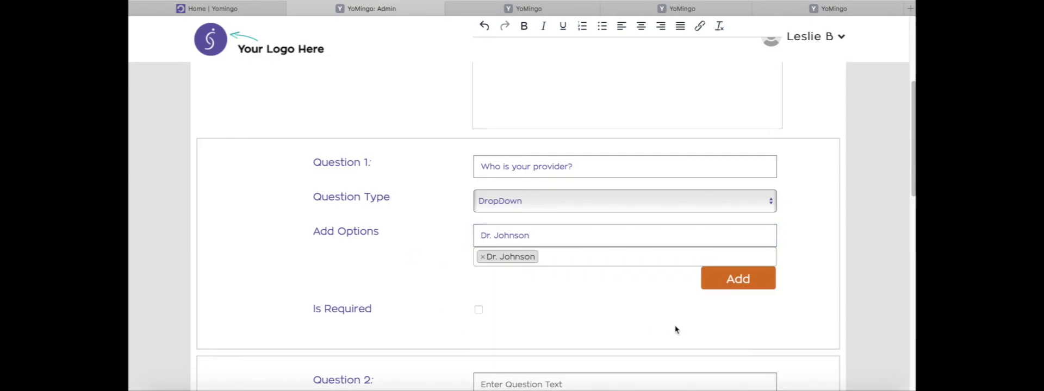
click(739, 280)
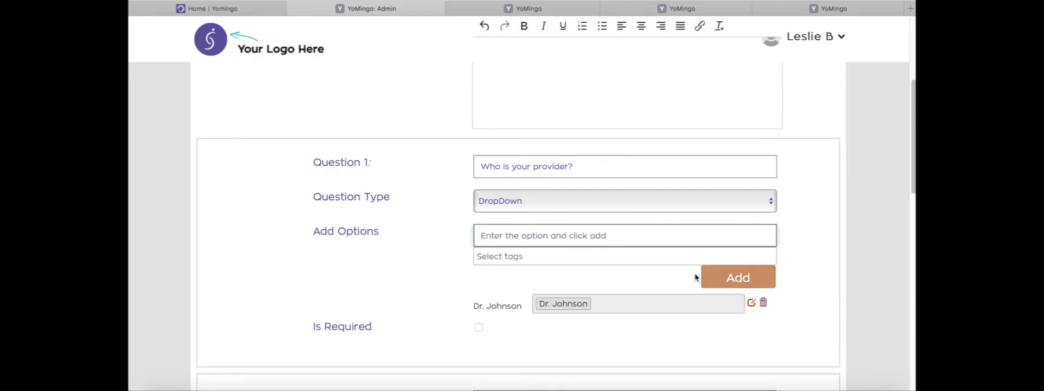
Add a second option, Dr. Evans, tagged Dr. Evans.
click(539, 238)
text(Dr. Evans)
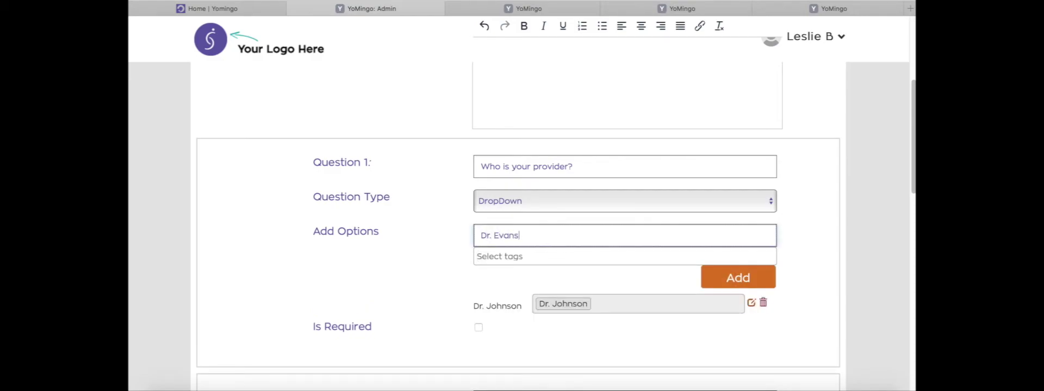
click(504, 256)
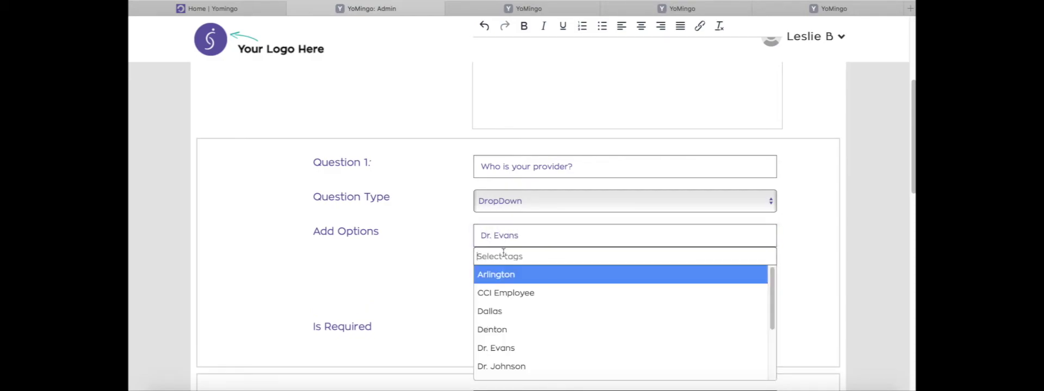
click(502, 350)
click(409, 256)
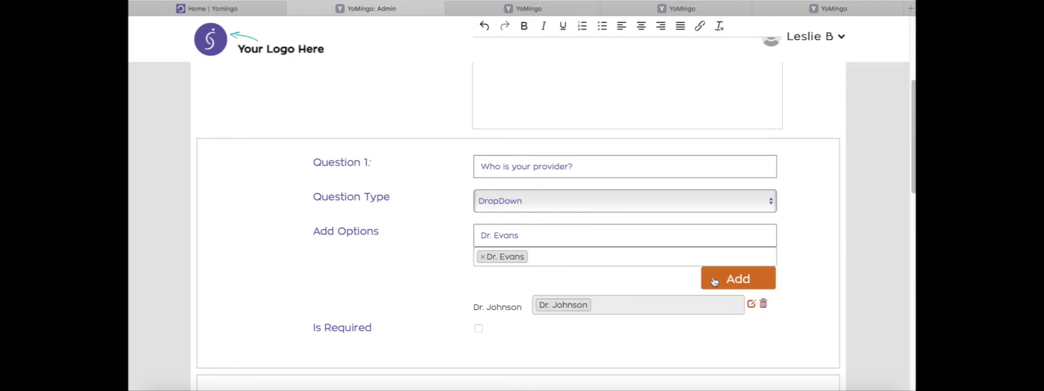
click(741, 279)
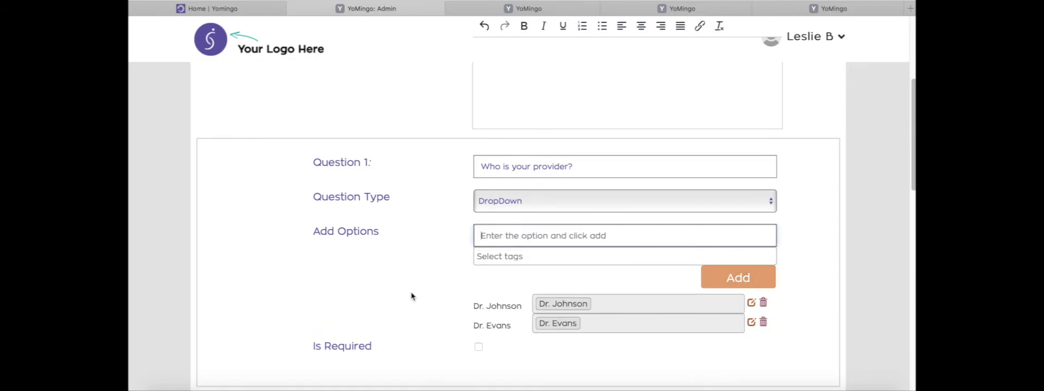
scroll(435, 296, down, 1)
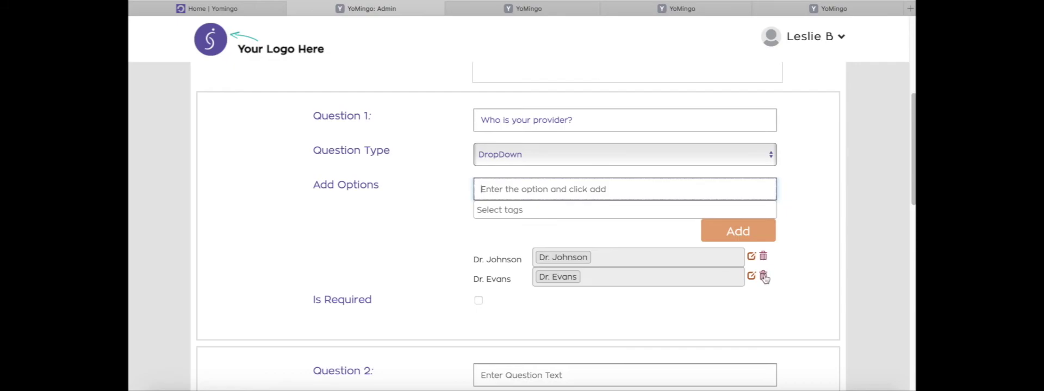
Set the registration's content expiry to Unlimited.
scroll(809, 266, down, 1)
scroll(283, 274, down, 5)
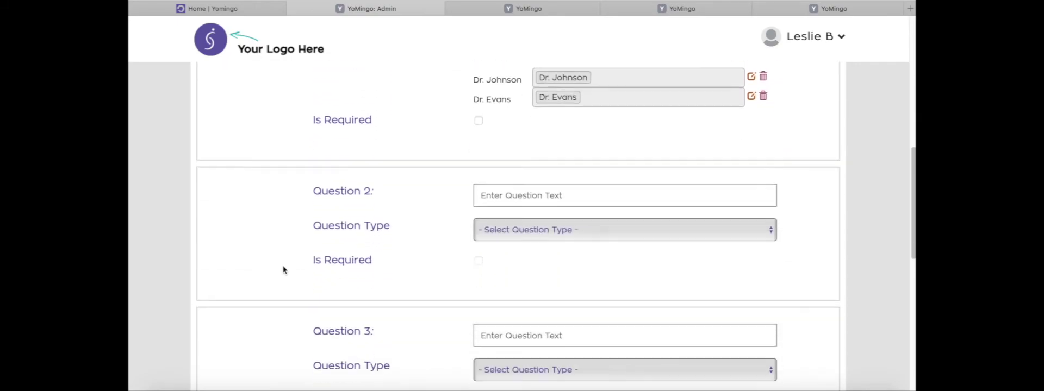
scroll(225, 298, down, 8)
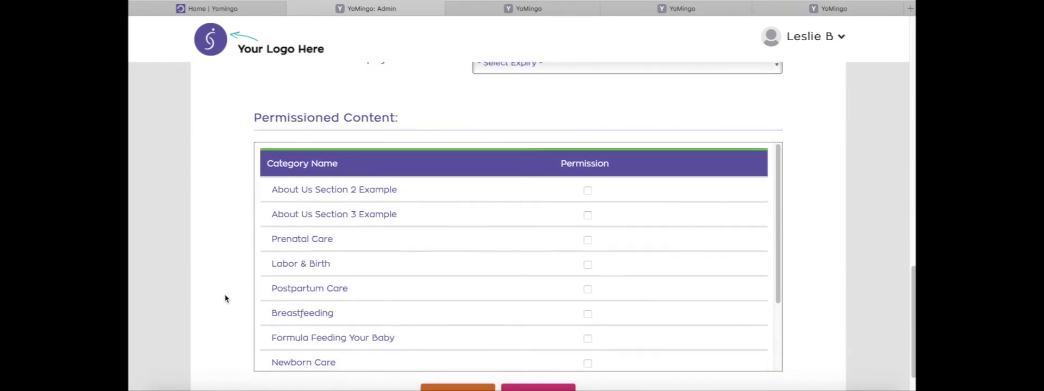
click(544, 79)
click(531, 89)
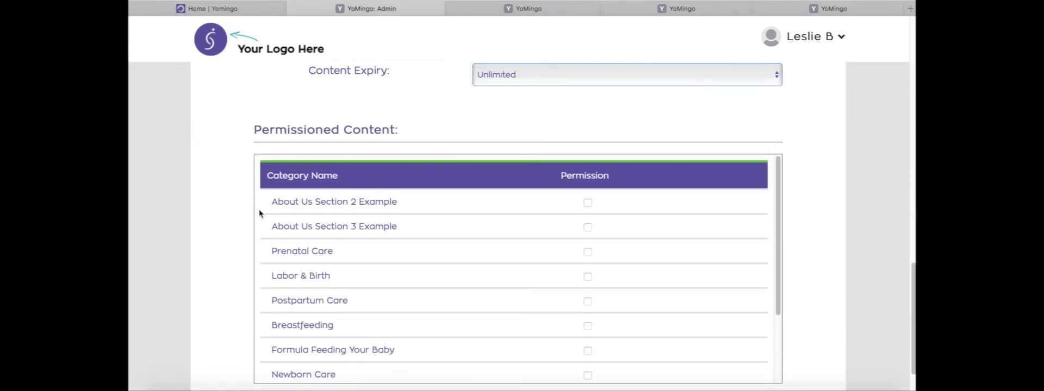
Grant permission for About Us Sections 2–3, Prenatal Care, Labor & Birth, Postpartum, Breastfeeding, Formula Feeding, Newborn Care.
scroll(243, 271, down, 1)
scroll(243, 271, down, 1)
click(587, 158)
click(587, 182)
click(587, 207)
click(587, 231)
click(587, 256)
click(587, 281)
click(587, 306)
click(588, 330)
Grant Resources, Glossary & Bibliography and NICU permissions, then save the registration.
scroll(587, 331, down, 4)
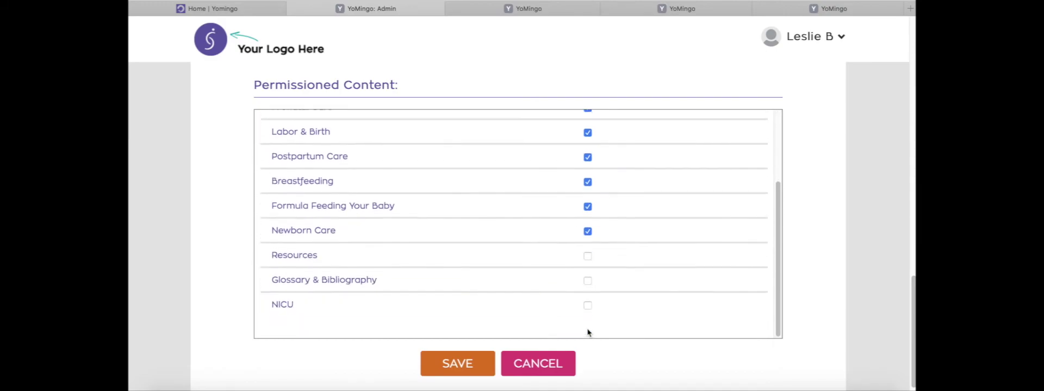
click(587, 248)
click(588, 273)
click(587, 298)
click(446, 352)
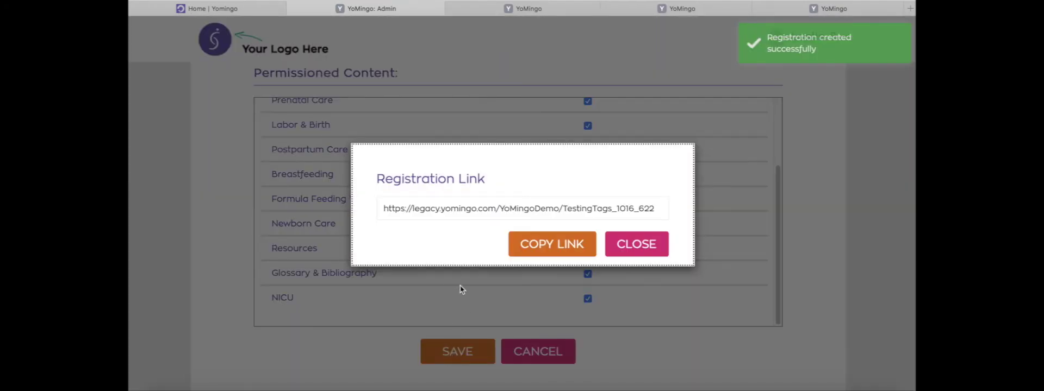
Copy the Testing Tags registration link, preview it in a new tab, and close the link dialog.
click(546, 246)
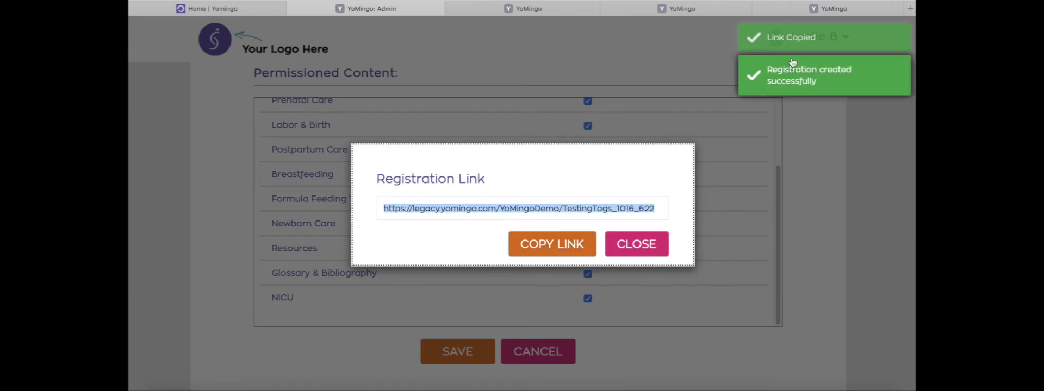
click(908, 10)
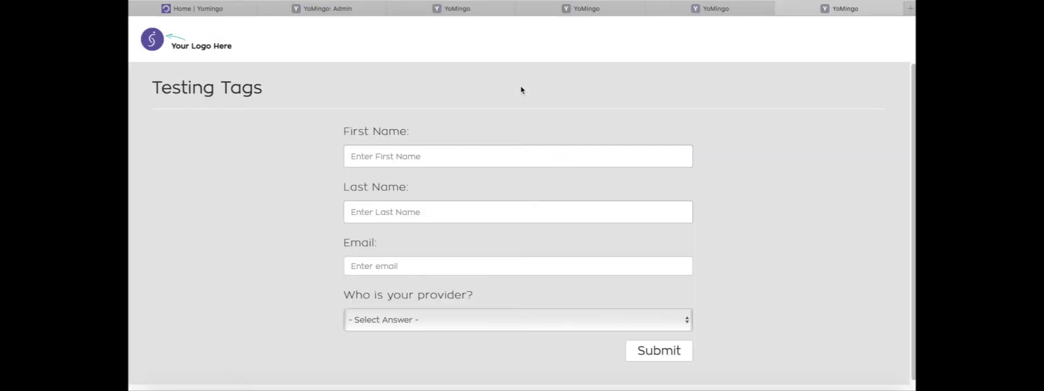
click(351, 9)
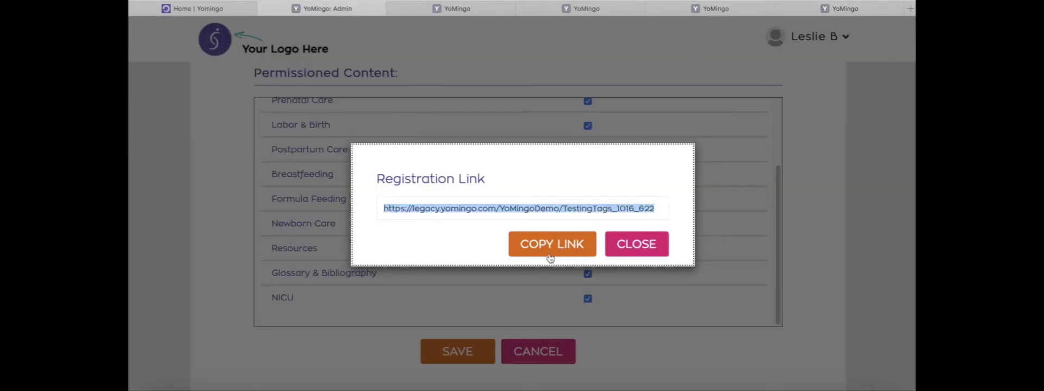
click(654, 247)
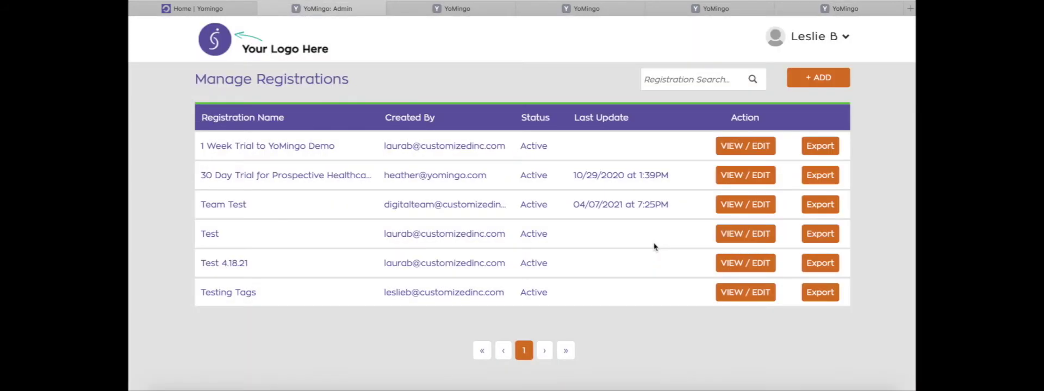
Open the saved Testing Tags registration and review its settings.
click(737, 297)
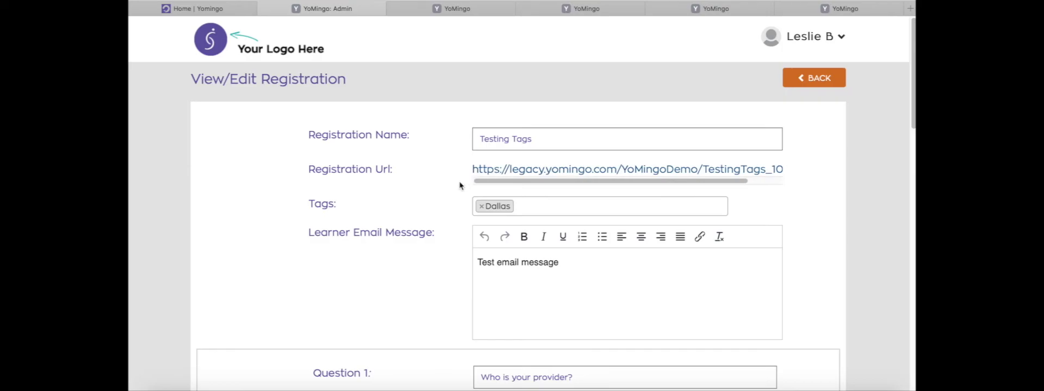
scroll(432, 202, down, 3)
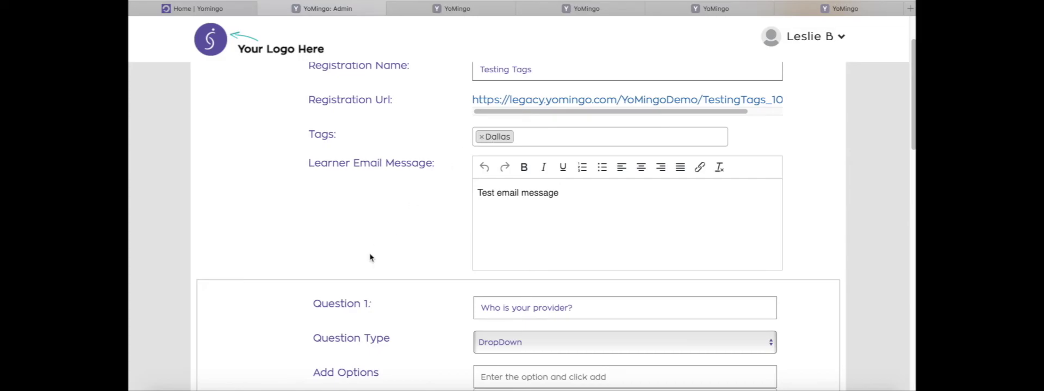
scroll(370, 258, down, 5)
scroll(369, 258, down, 2)
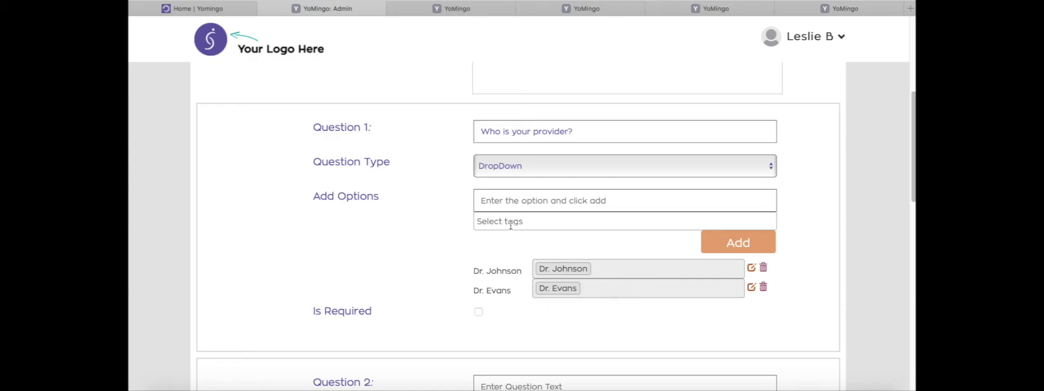
scroll(288, 272, down, 1)
scroll(288, 272, down, 20)
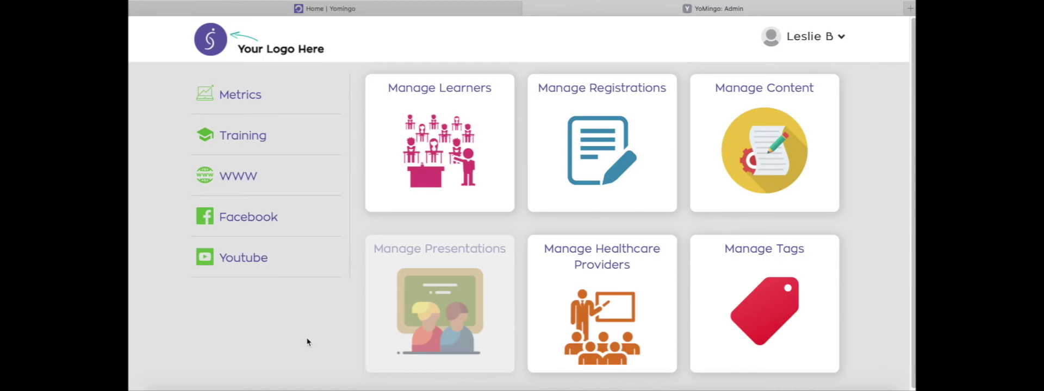
Go to the Metrics page and scroll through its learner filters.
click(245, 96)
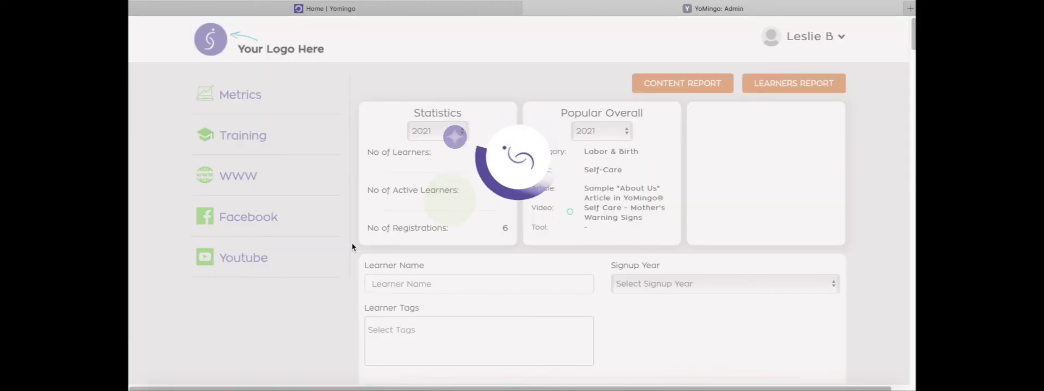
scroll(352, 248, down, 10)
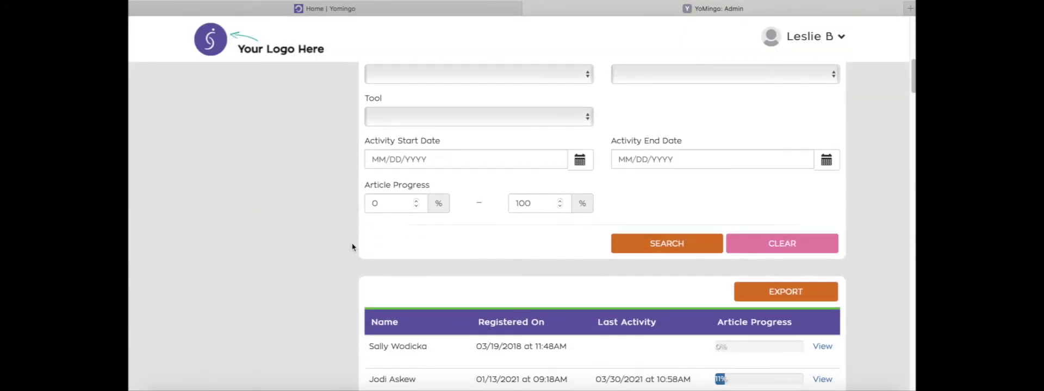
scroll(353, 248, up, 10)
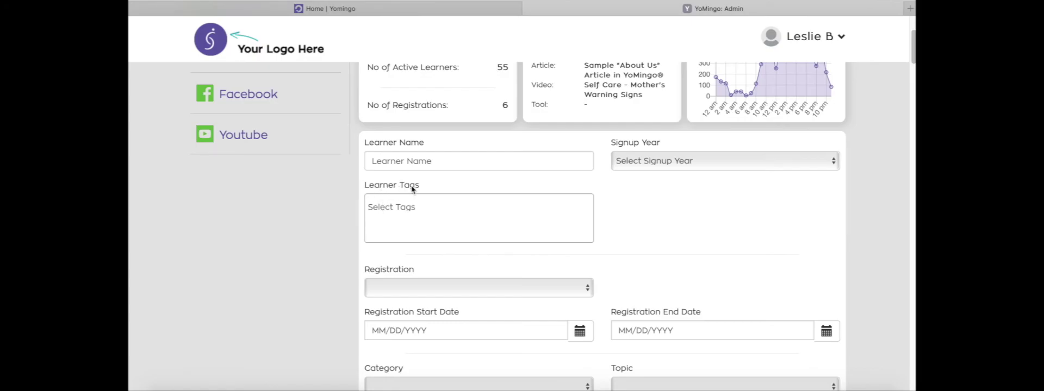
Browse the Learner Tags list for doctor tags, then close it without choosing one.
click(393, 212)
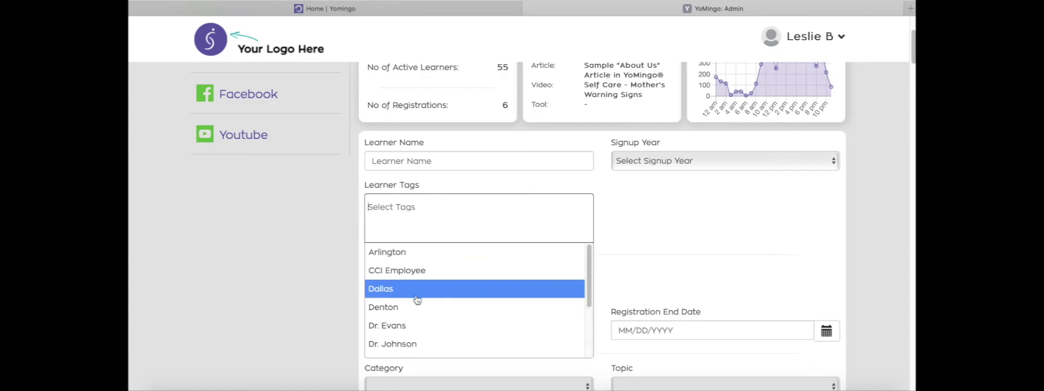
scroll(418, 304, down, 1)
scroll(419, 309, down, 2)
scroll(419, 309, up, 3)
scroll(419, 309, down, 3)
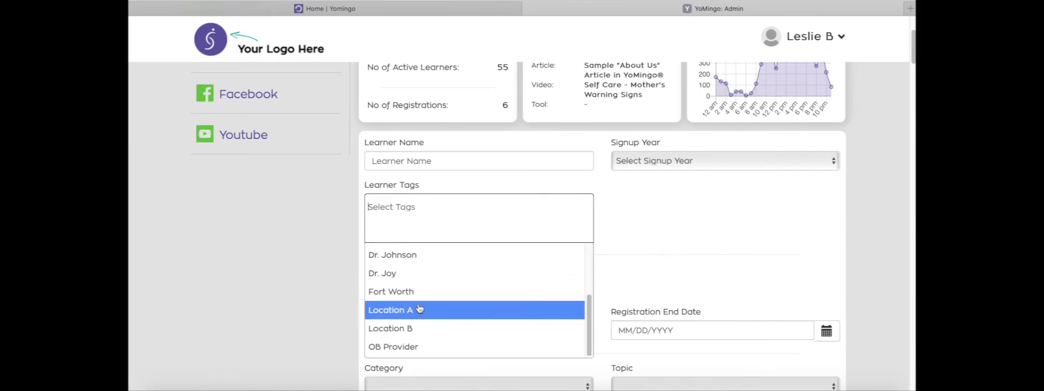
scroll(420, 309, up, 1)
scroll(419, 309, up, 4)
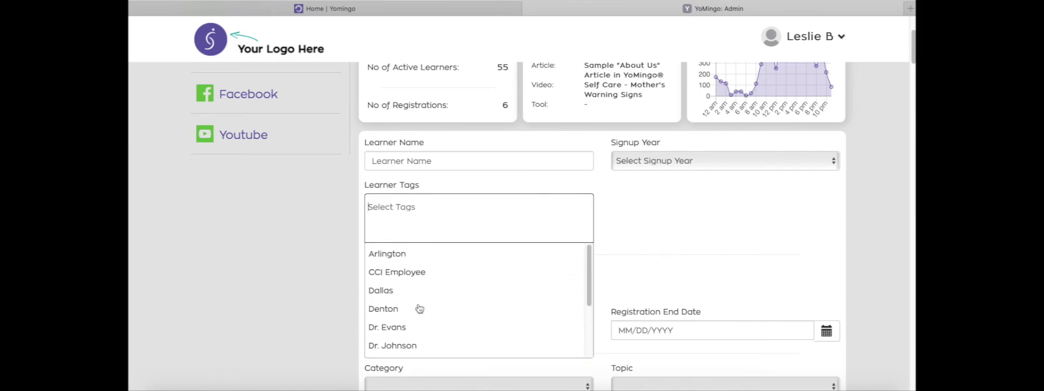
click(400, 226)
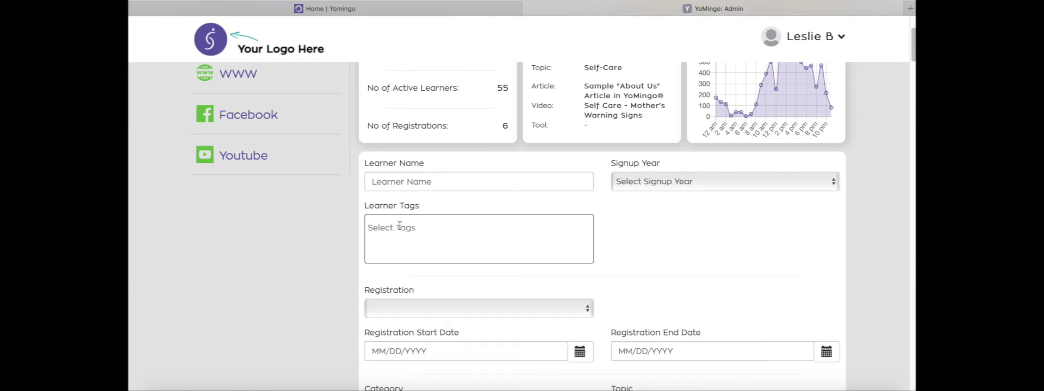
Type 'Dr' and add the Dr. Johnson tag to the learner filter.
text(Dr)
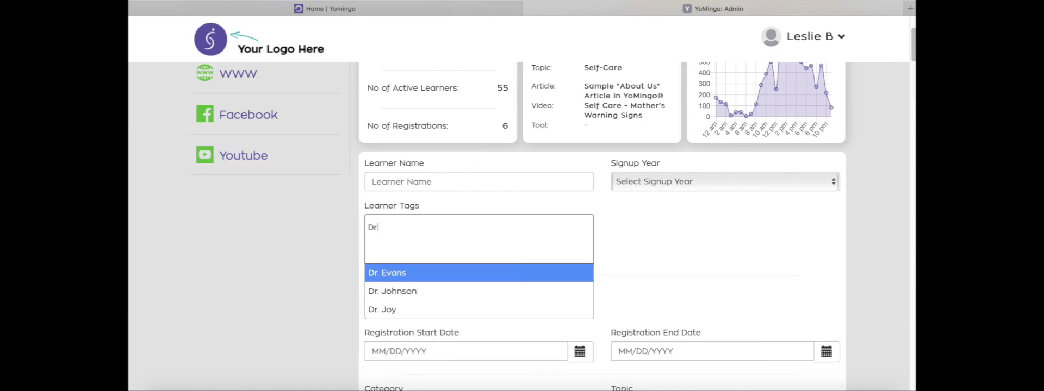
click(400, 292)
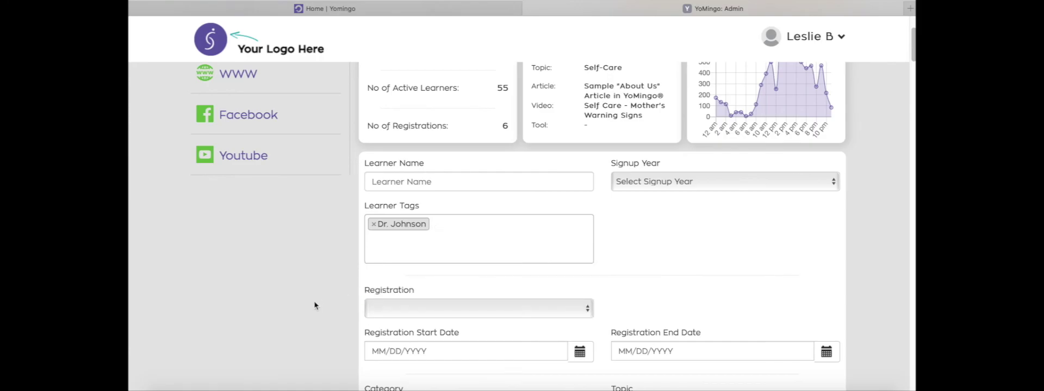
scroll(314, 305, down, 2)
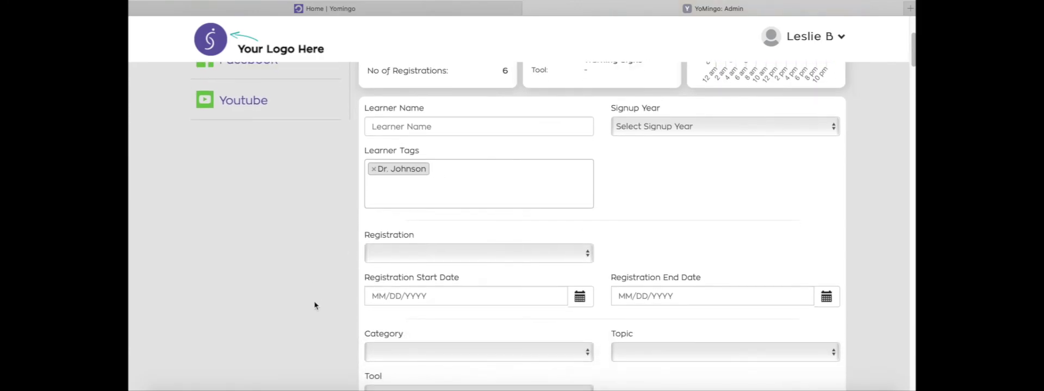
scroll(345, 291, down, 2)
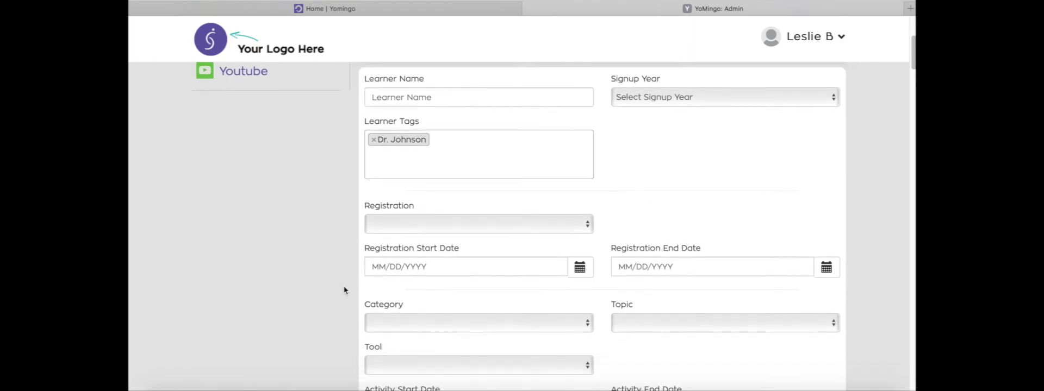
scroll(343, 291, down, 6)
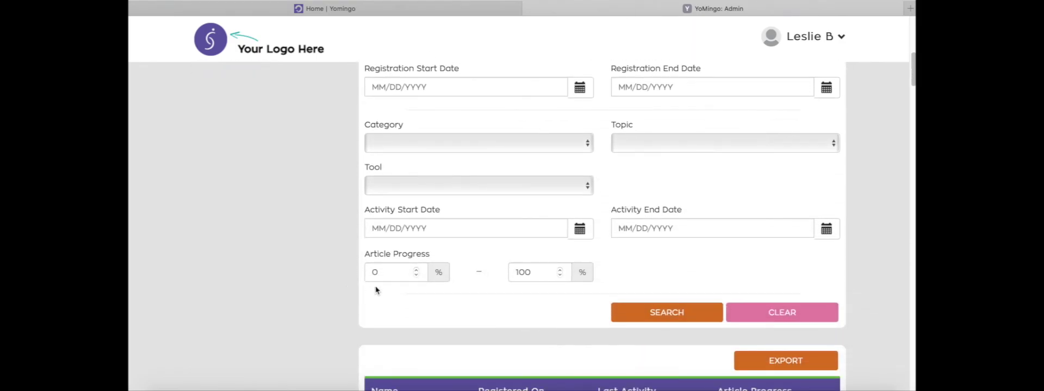
Run the learner search and review the one match showing 98% article progress.
click(655, 314)
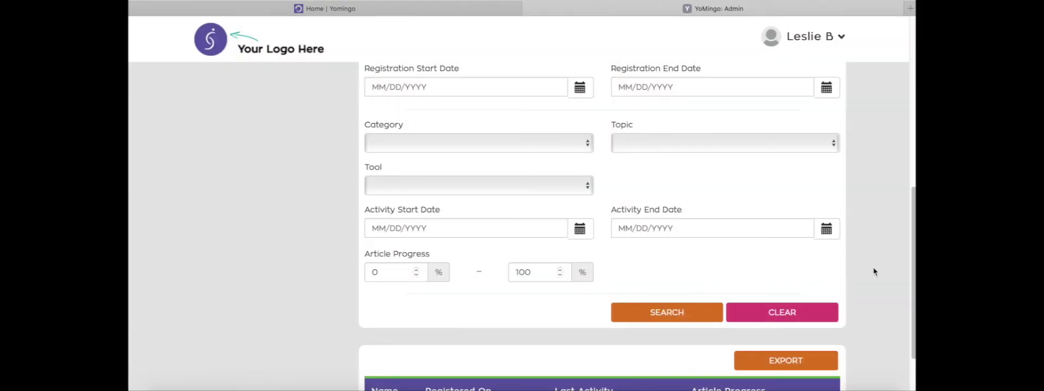
scroll(874, 272, down, 2)
scroll(874, 272, down, 1)
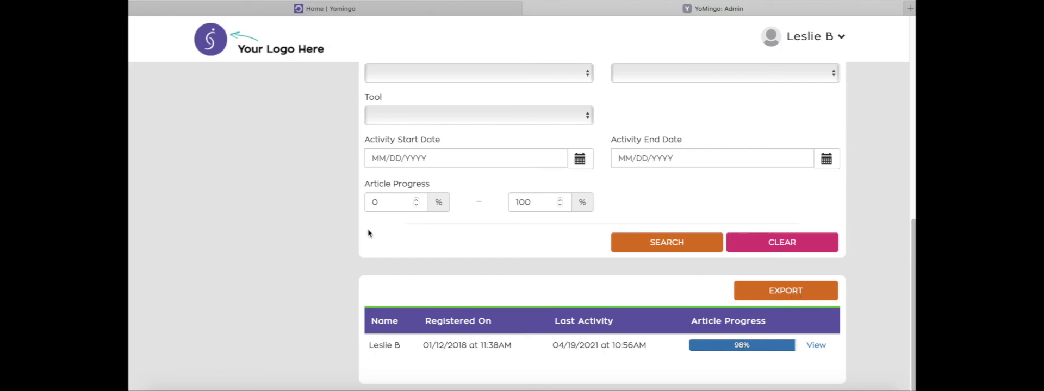
scroll(359, 234, up, 5)
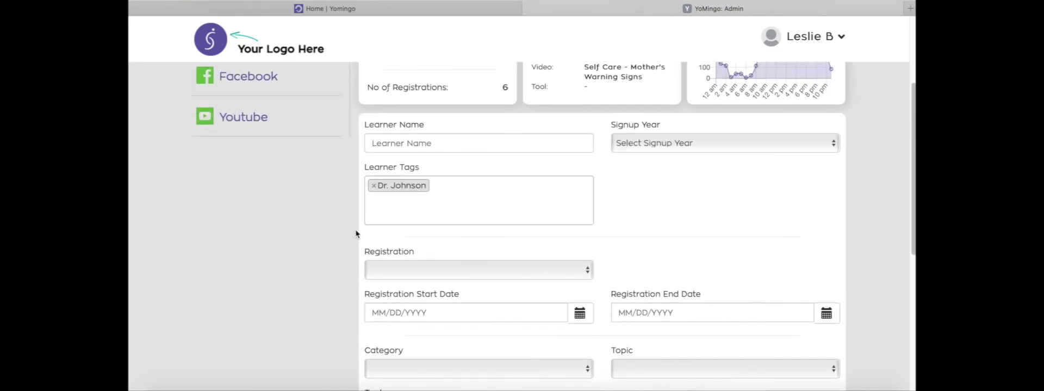
scroll(356, 233, down, 5)
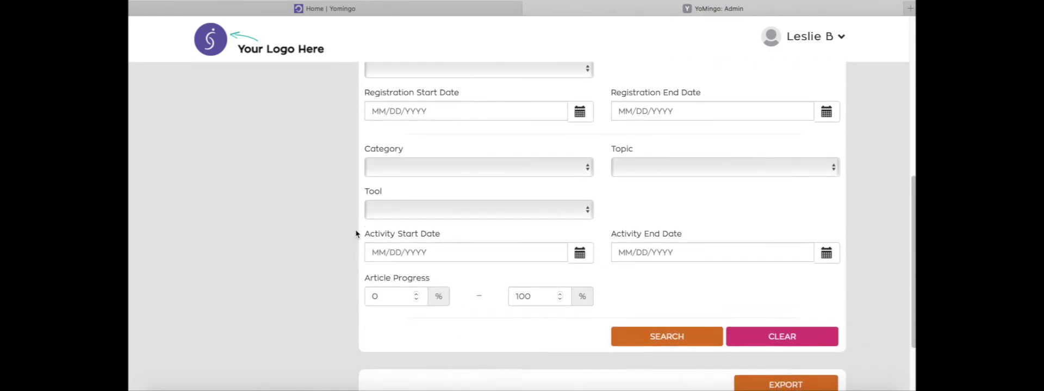